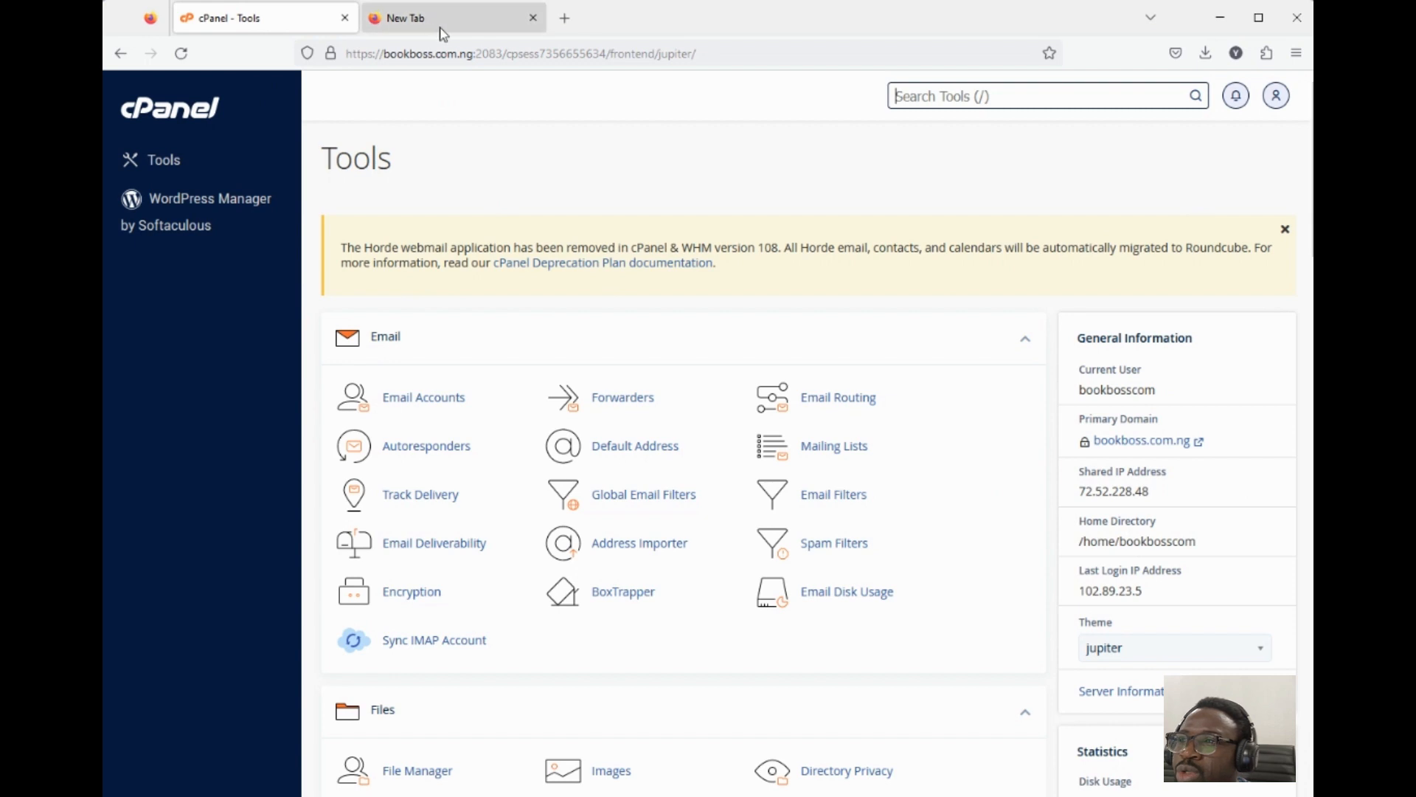
left_click(442, 30)
left_click(253, 27)
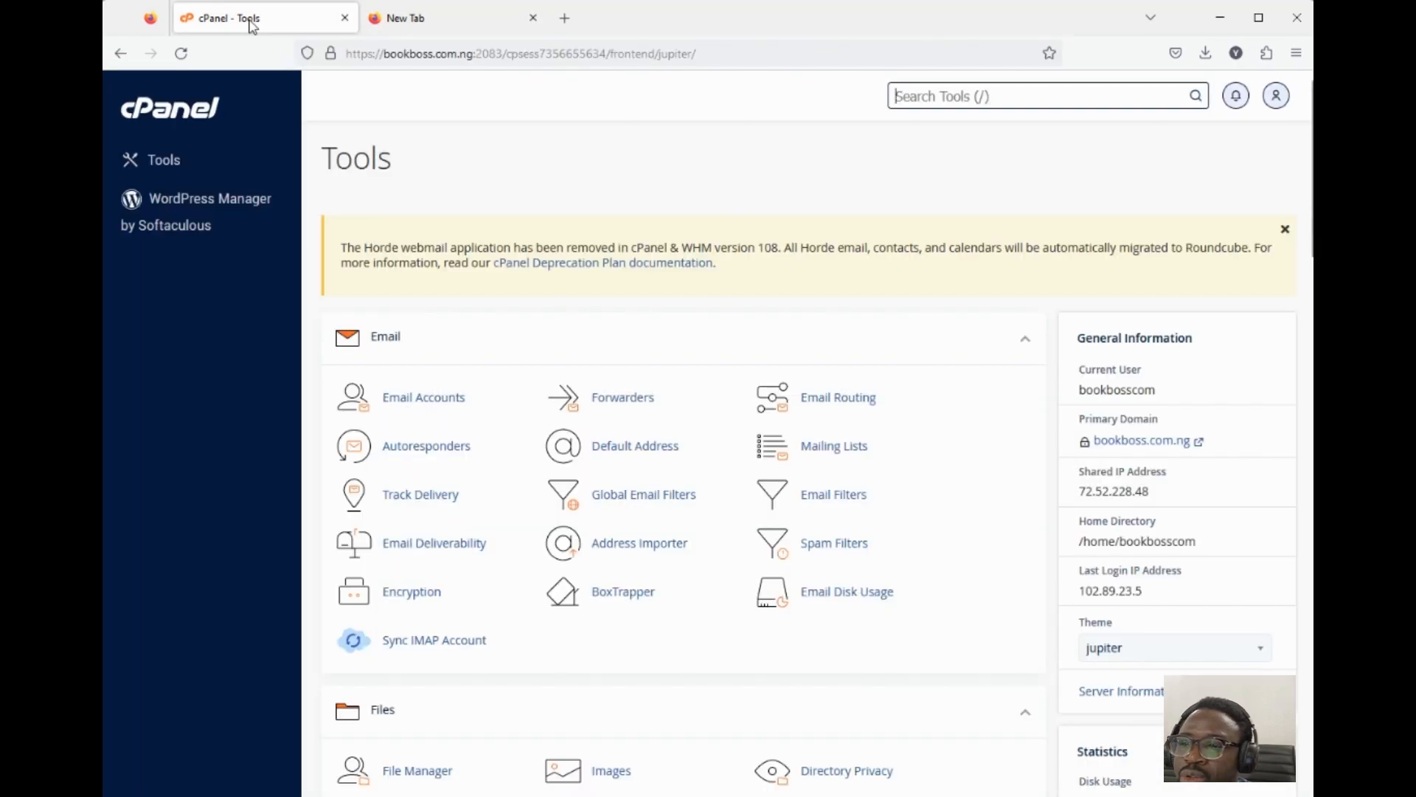
left_click(472, 21)
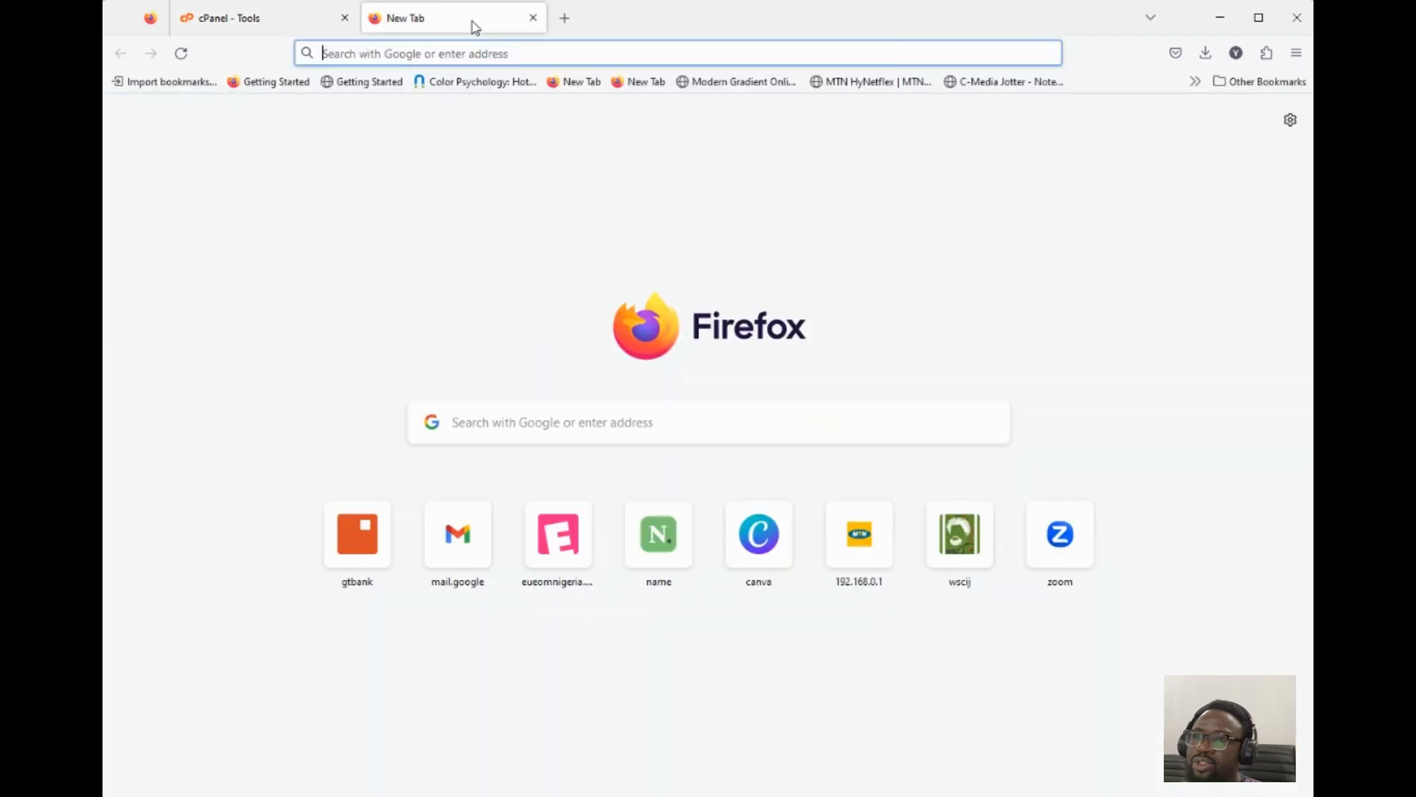
left_click(293, 28)
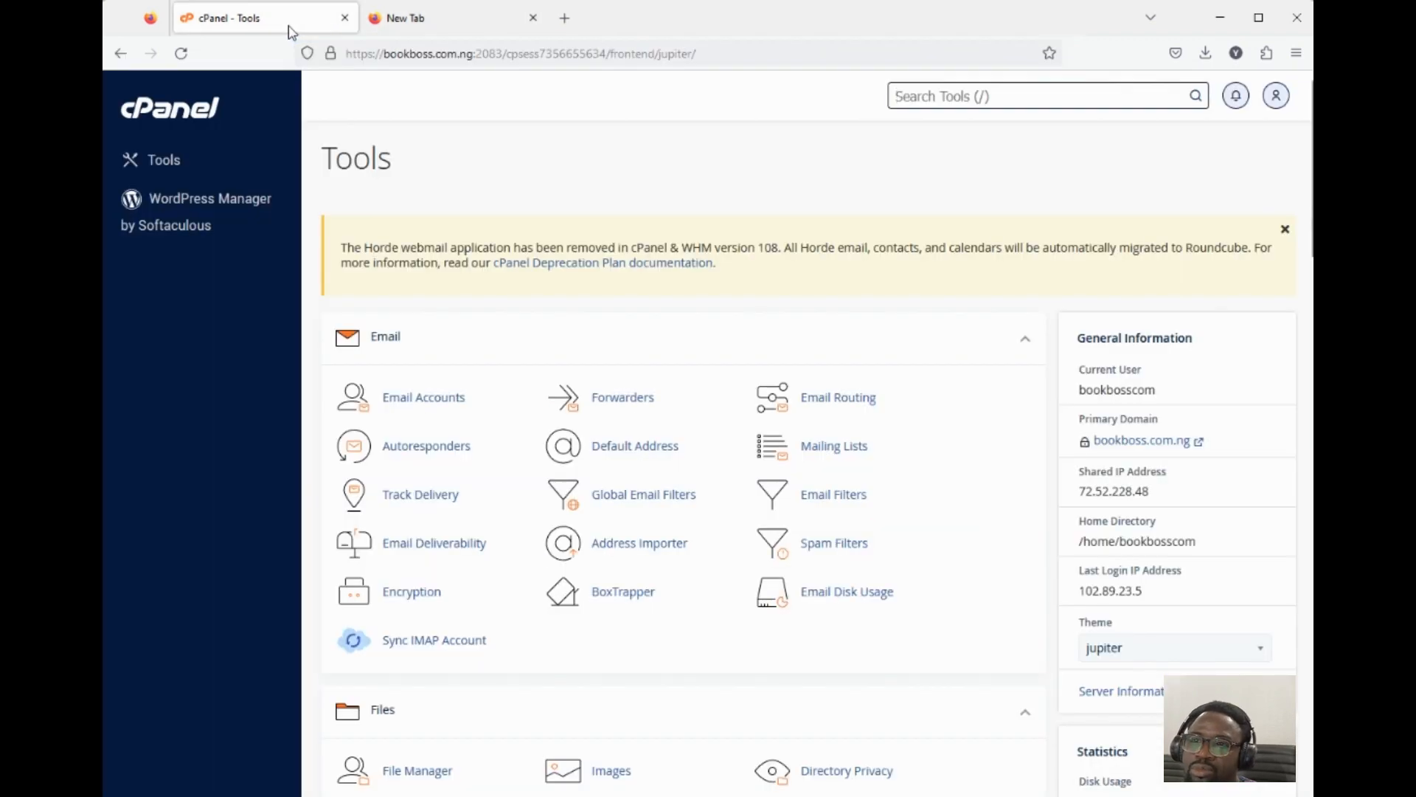
left_click(457, 28)
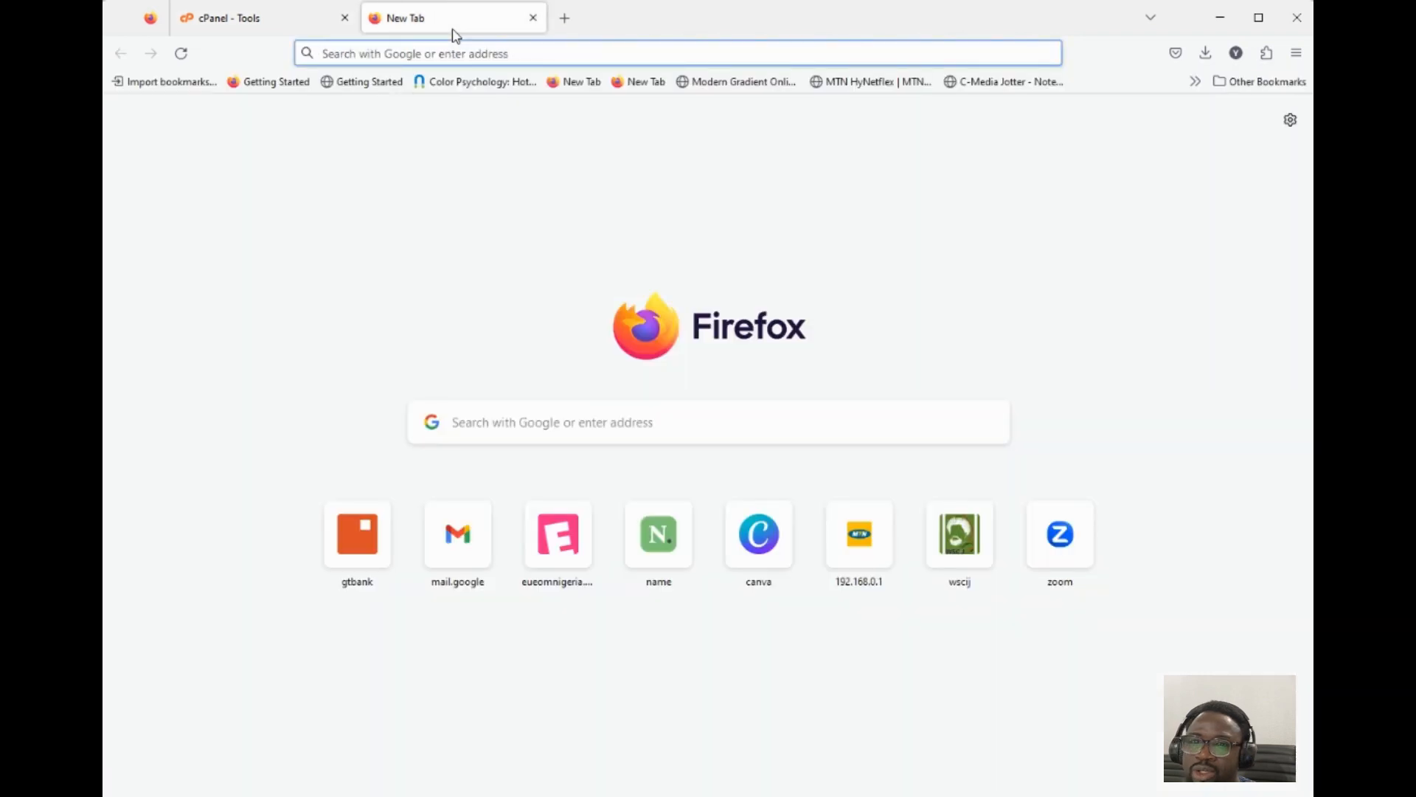
left_click(295, 28)
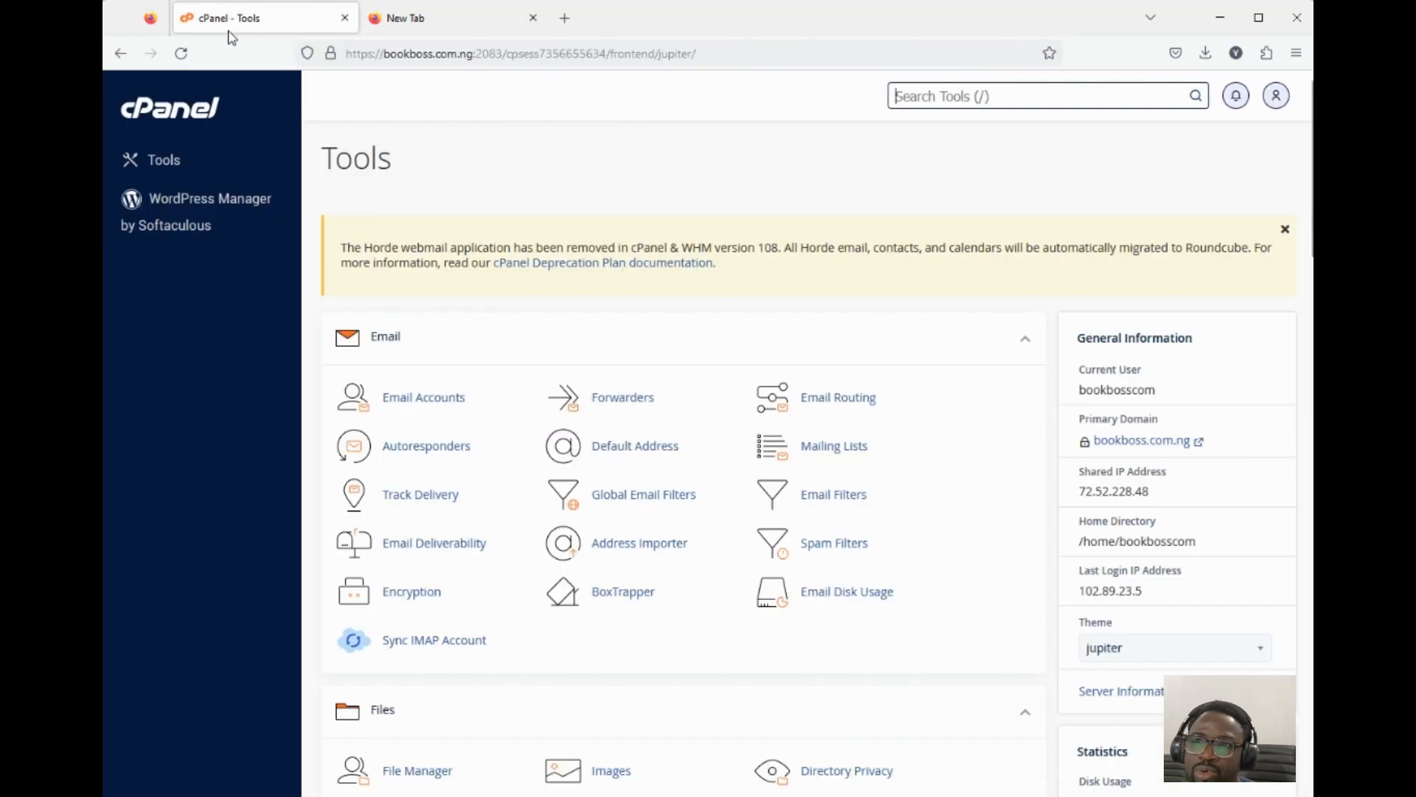
left_click(446, 24)
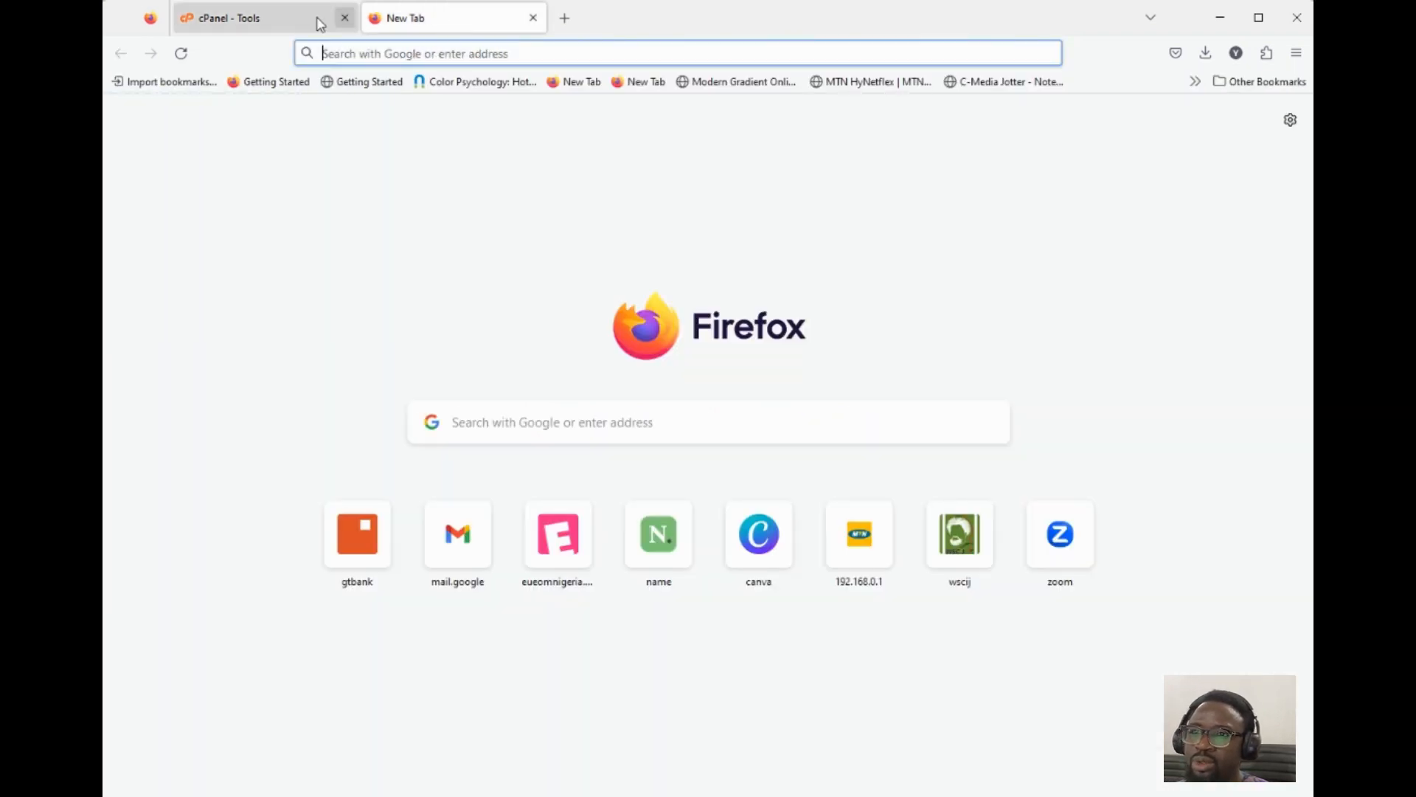
Step: Open the WordPress script from cPanel's Softaculous Apps Installer and bring up its installation form
left_click(299, 20)
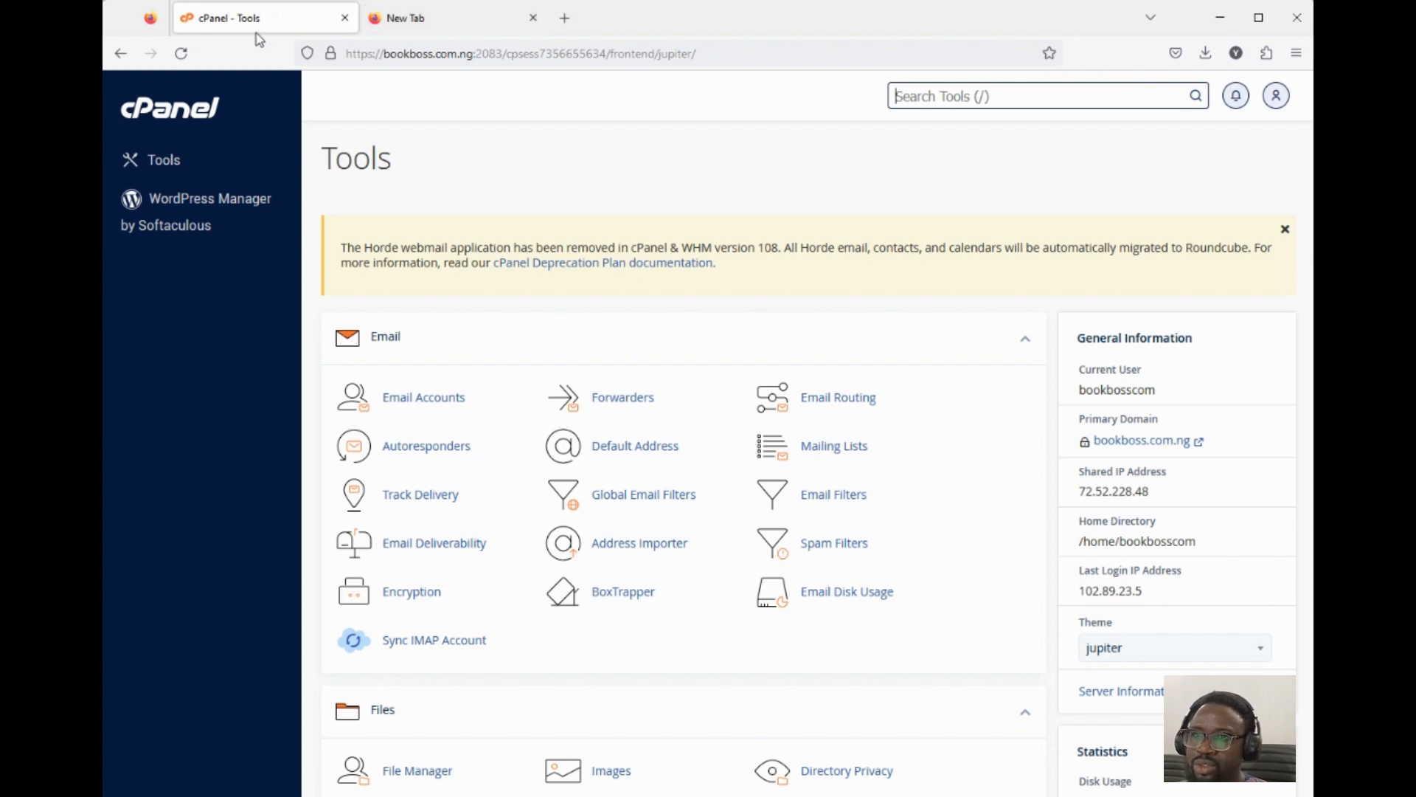
scroll(563, 268, "down", 15)
scroll(553, 258, "down", 12)
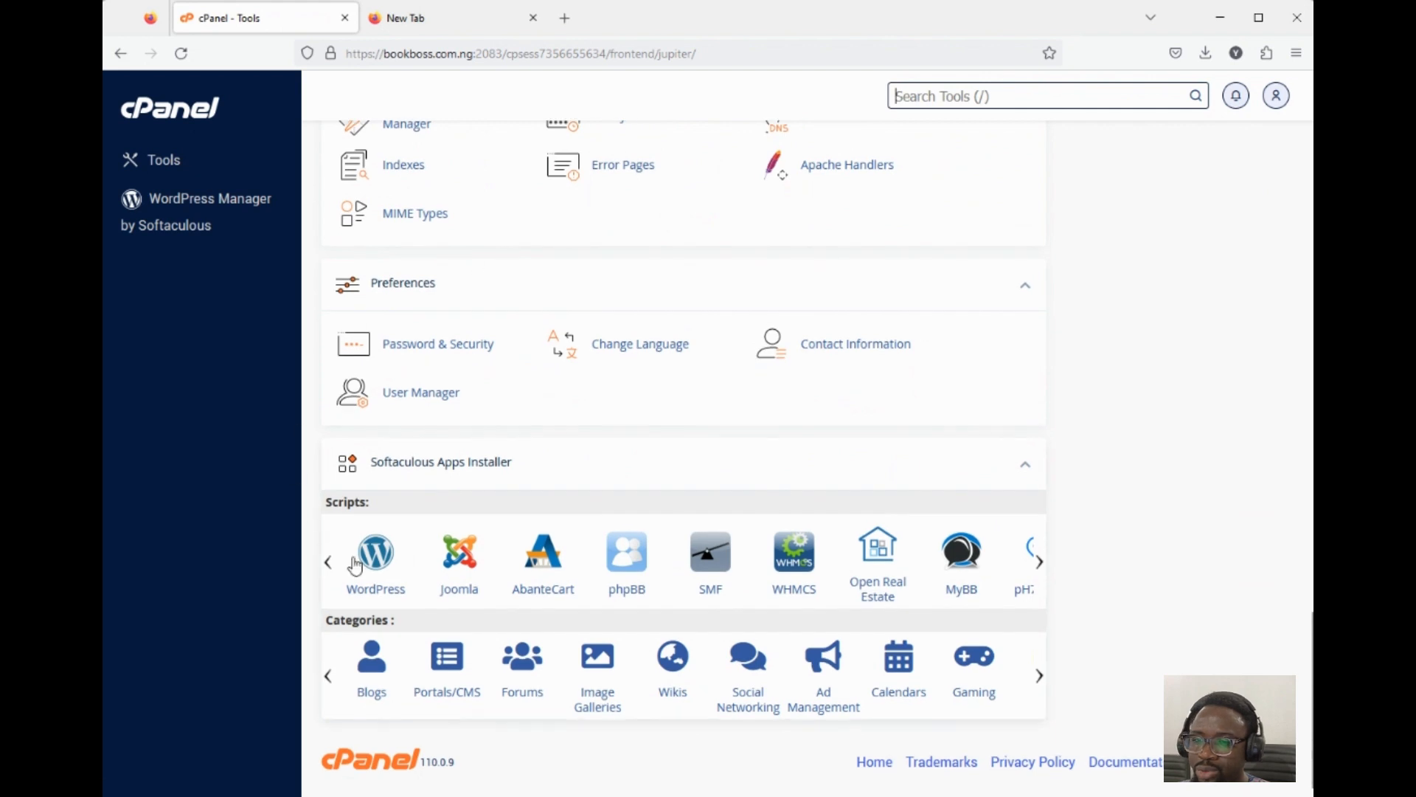
left_click(373, 565)
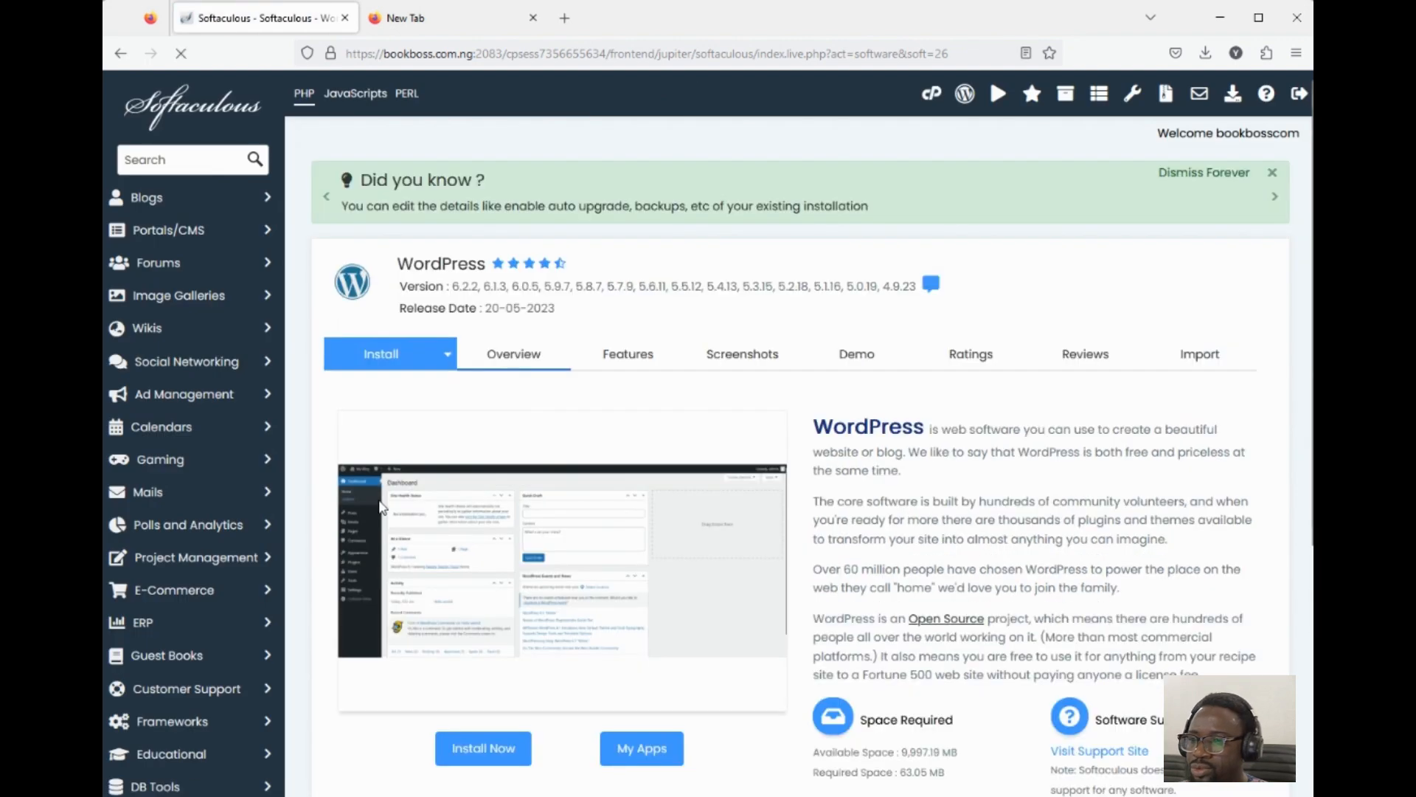
scroll(380, 508, "down", 2)
scroll(324, 522, "up", 2)
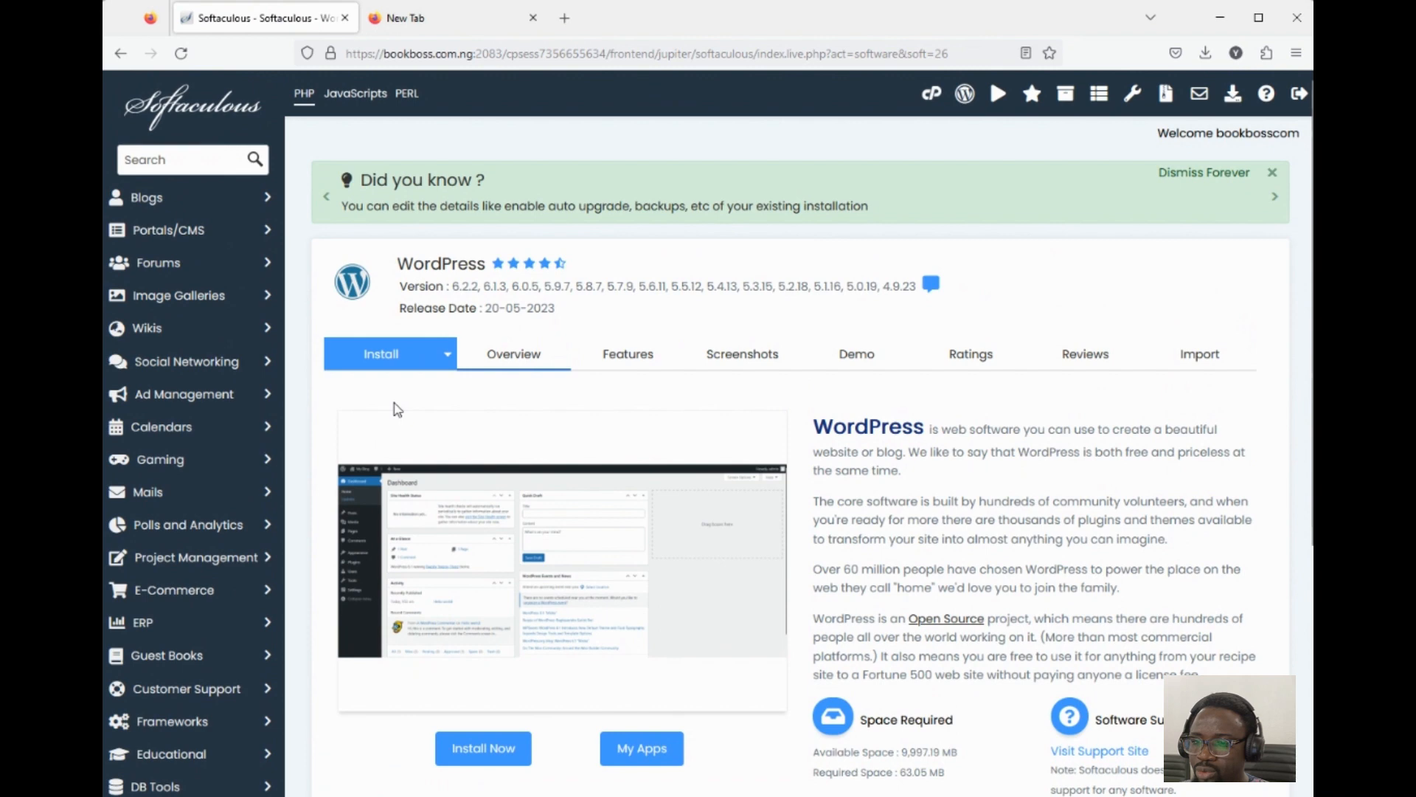
scroll(449, 404, "down", 3)
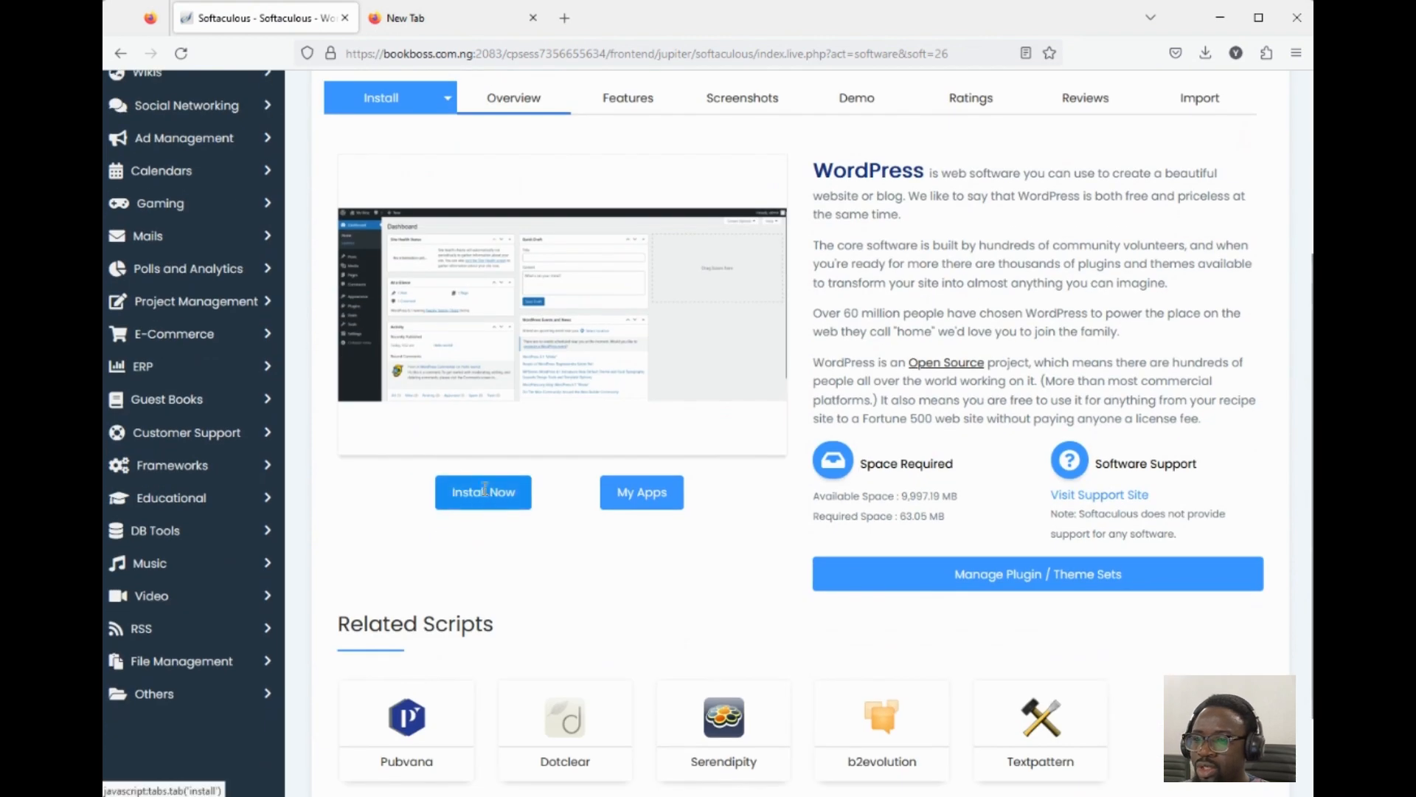
left_click(485, 488)
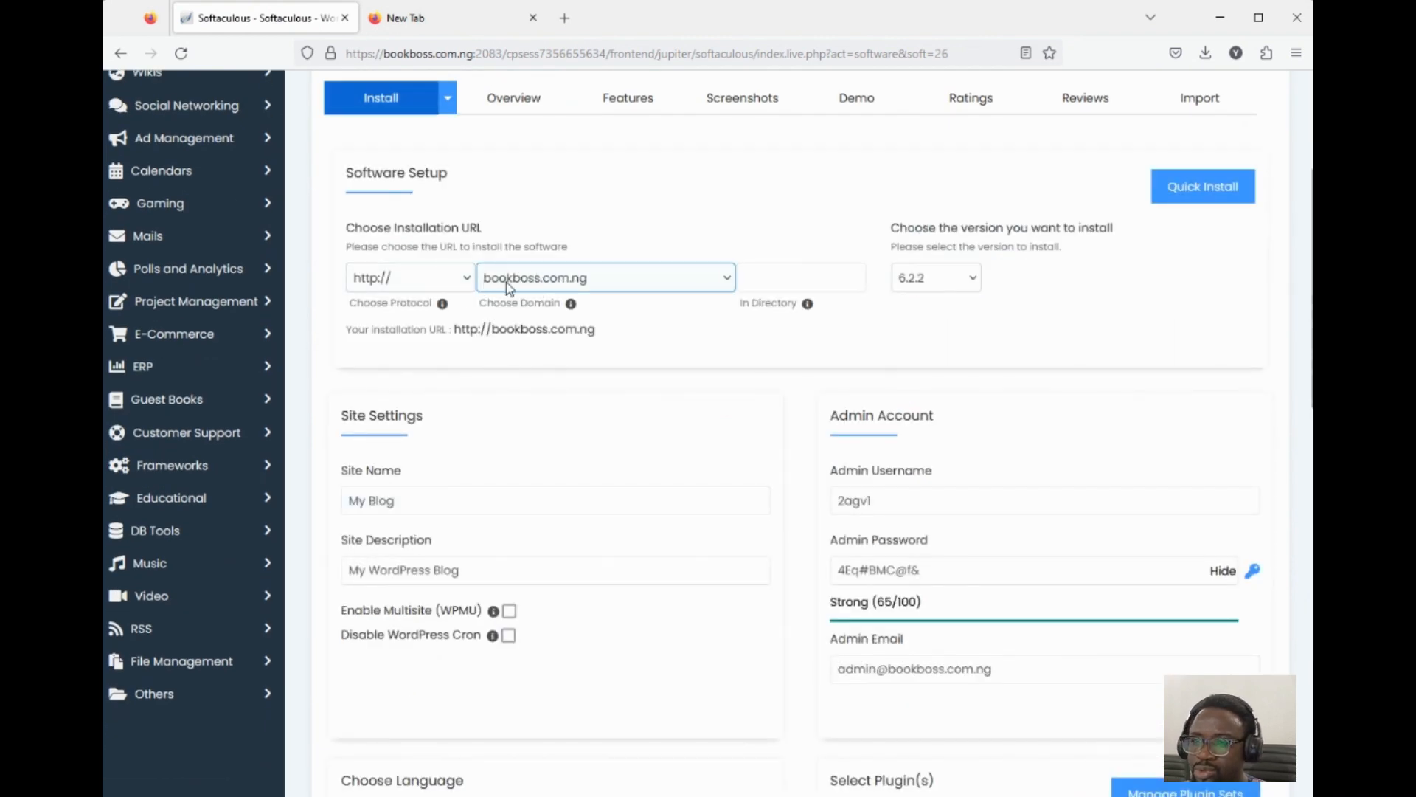
Step: Set the WordPress admin username to afuyemedia in the installation form's Admin Account section
scroll(569, 395, "down", 3)
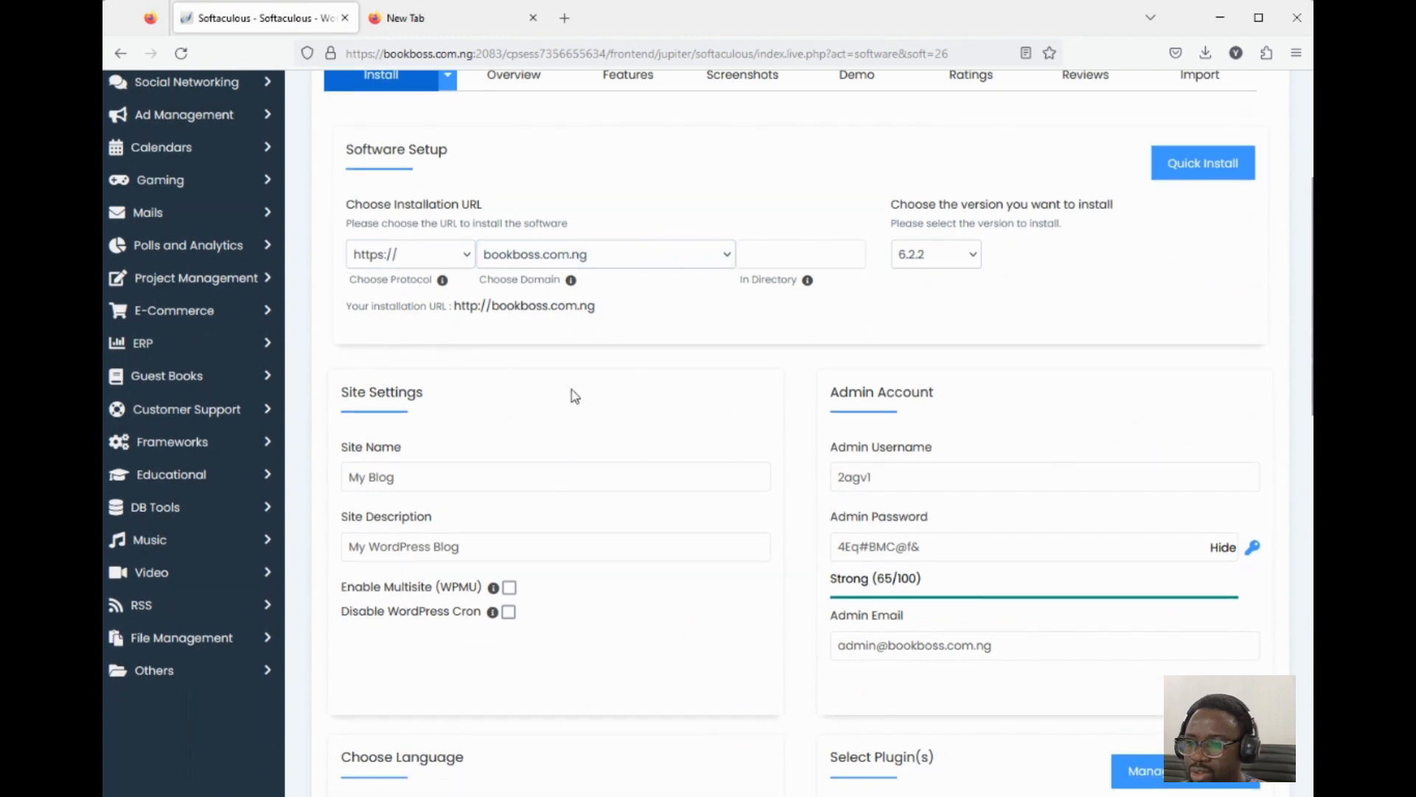
scroll(740, 433, "down", 3)
scroll(739, 432, "up", 4)
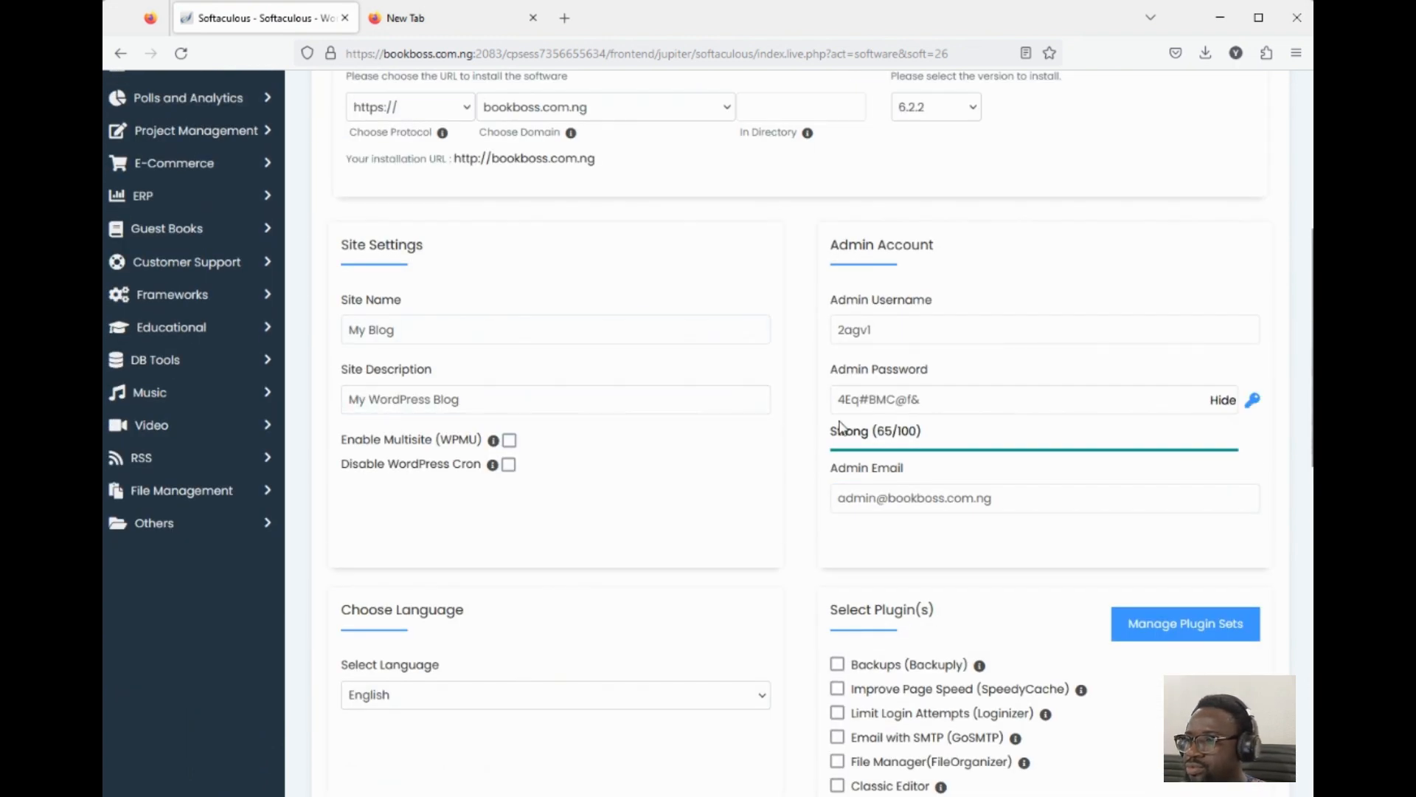
double_click(935, 333)
type("a")
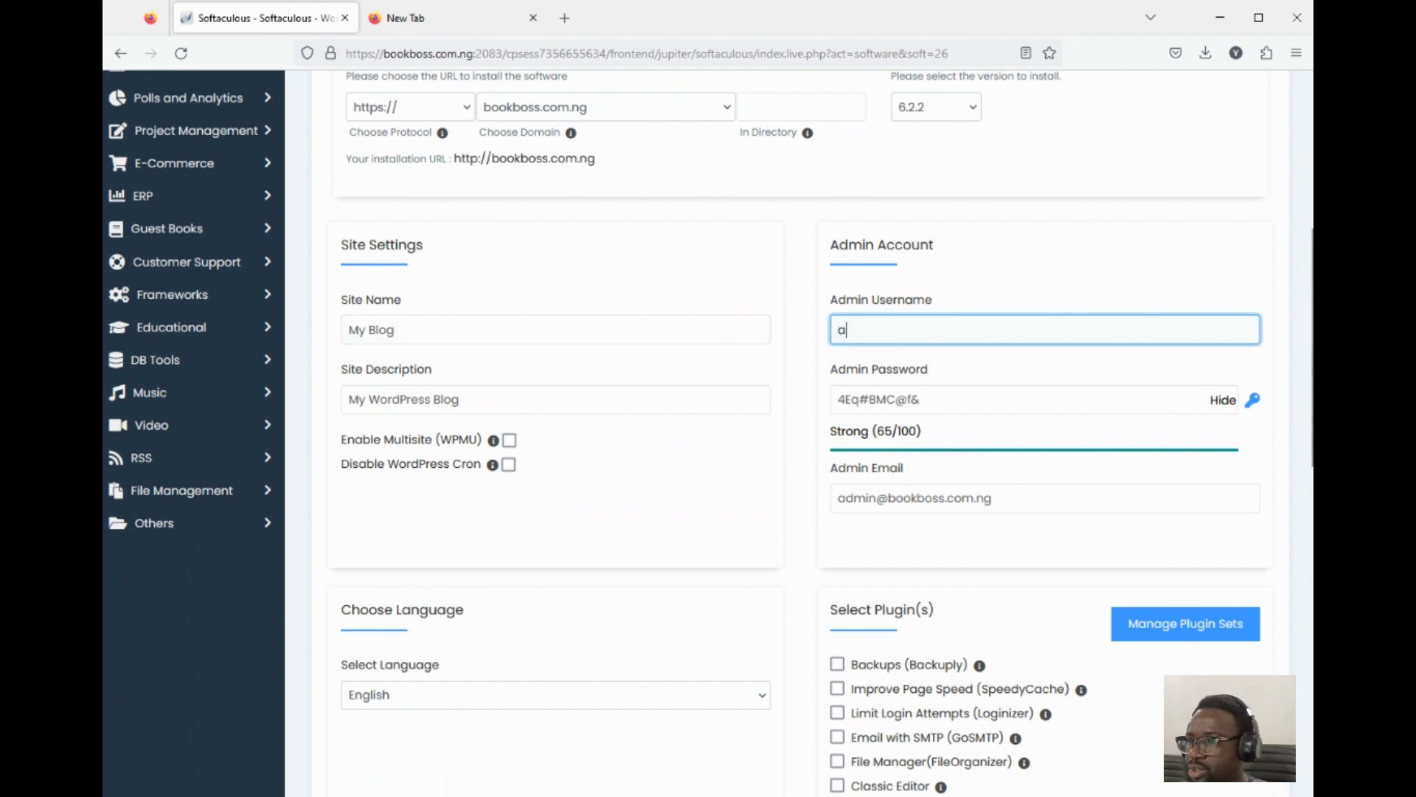
type("fuyemedia")
key("Tab")
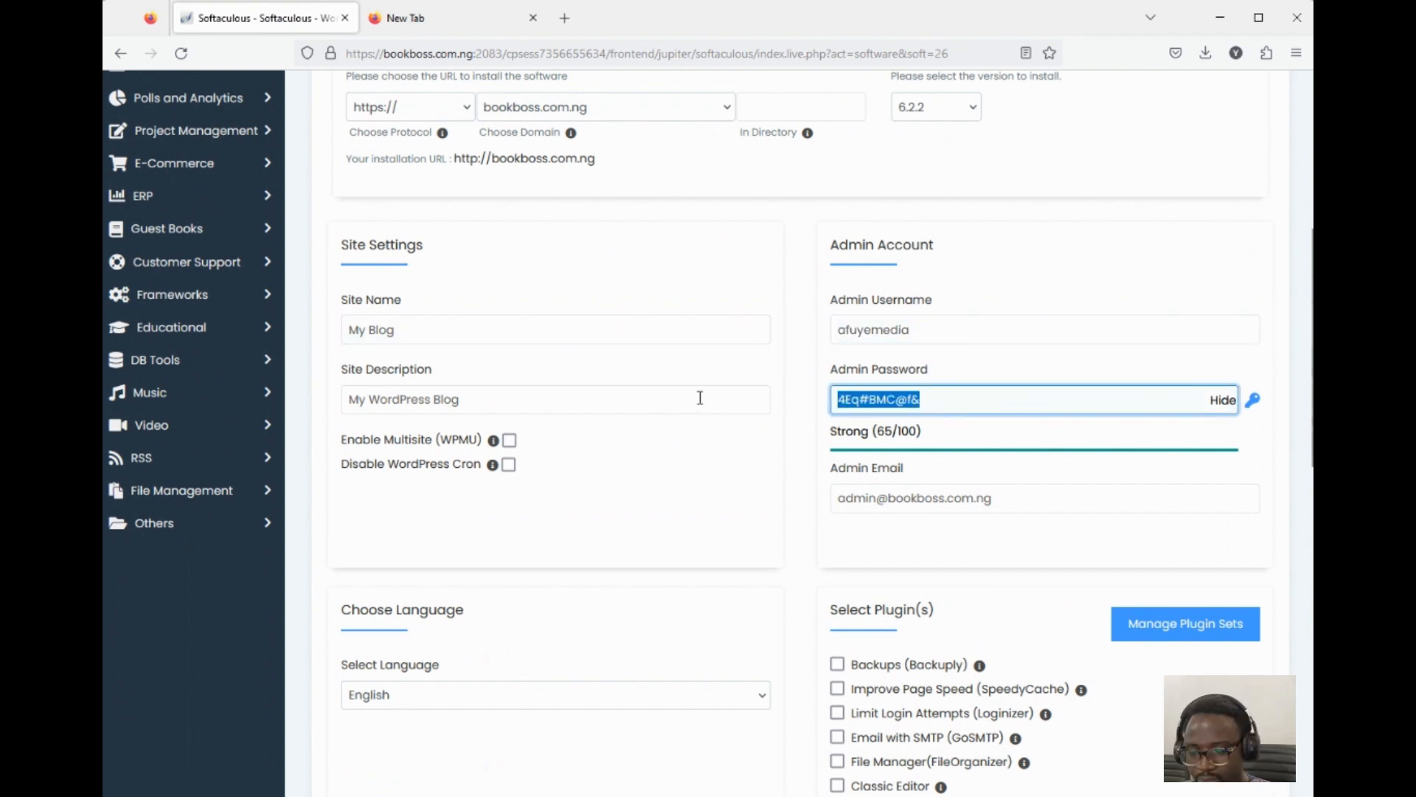
Step: Check the generated admin password and the admin email in the Admin Account section
key("alt+Tab")
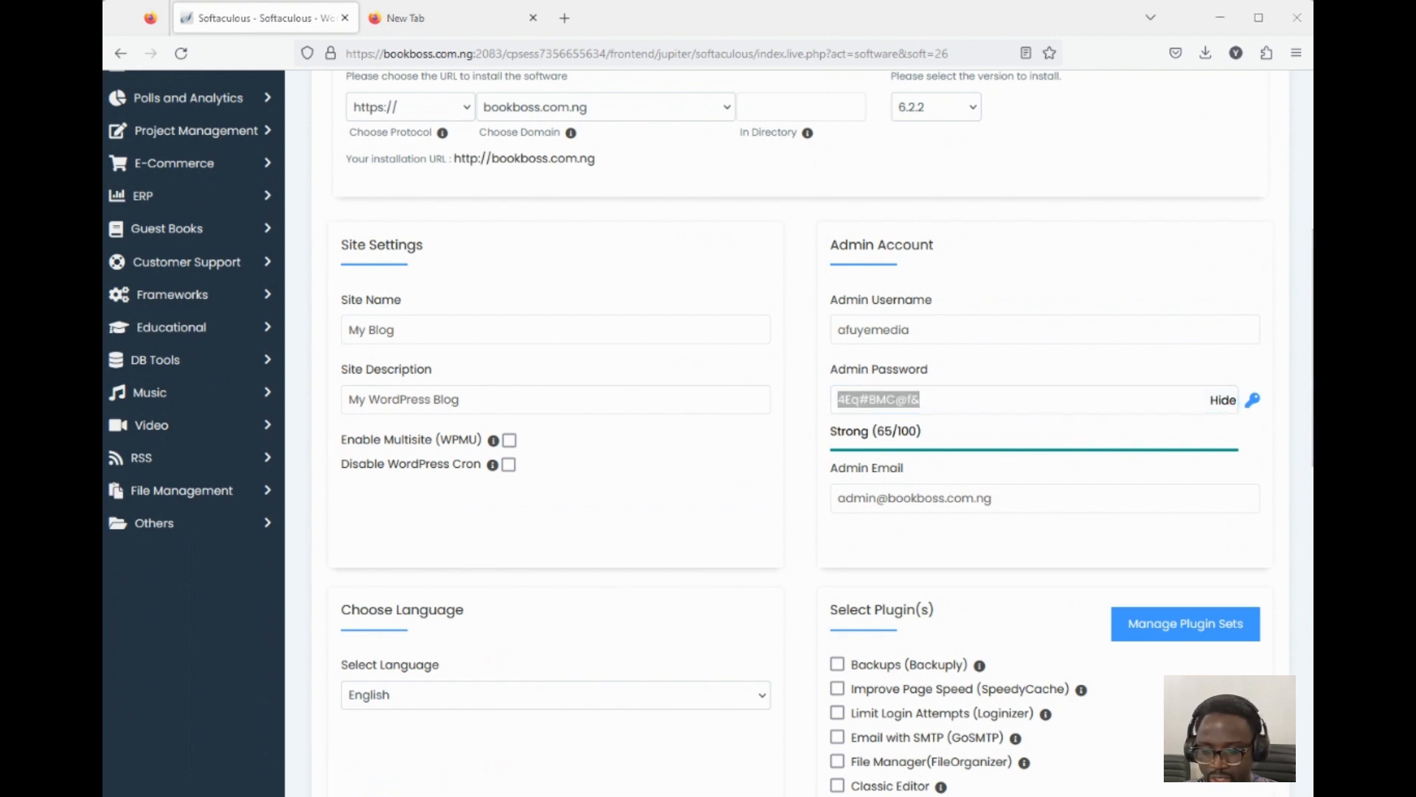
key("alt+Tab")
left_click(945, 391)
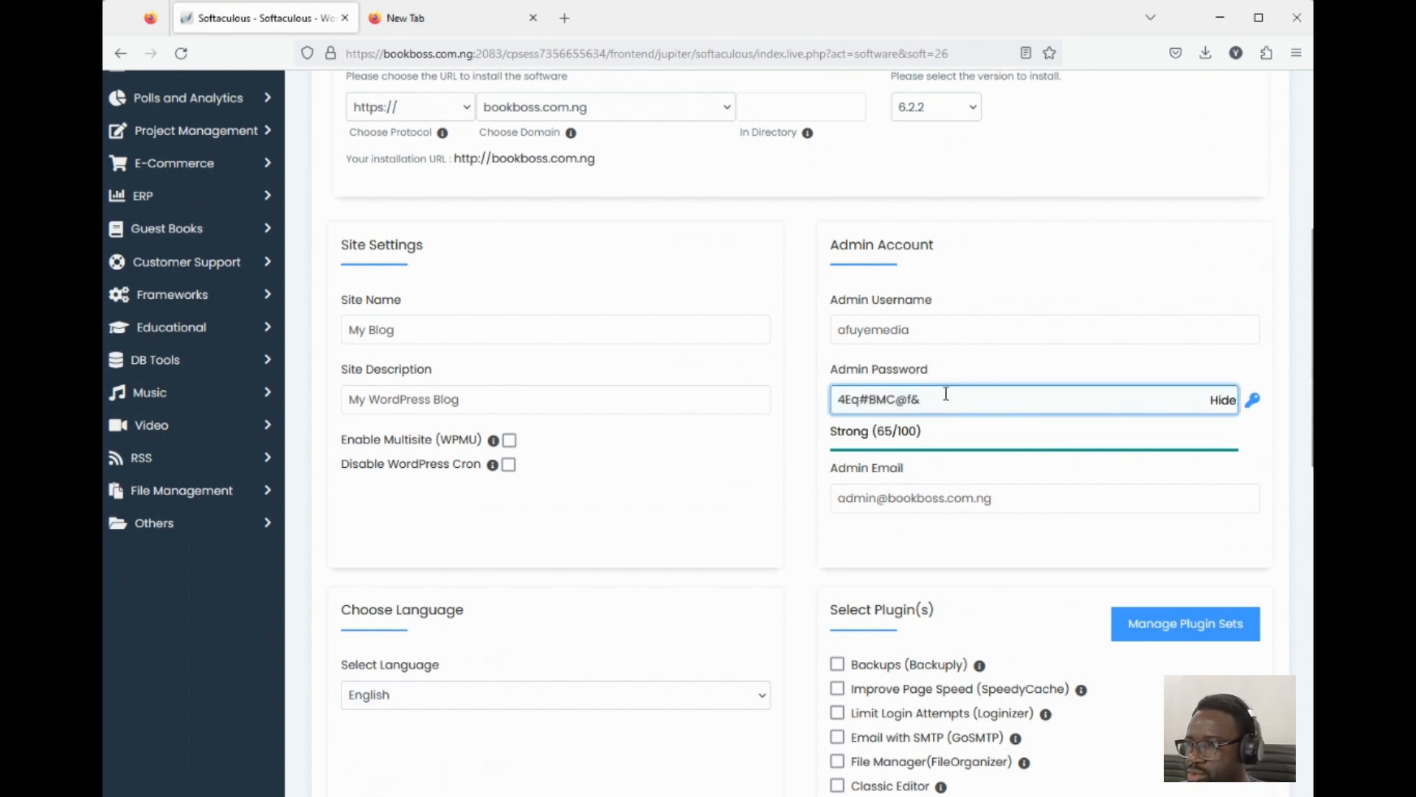
triple_click(913, 498)
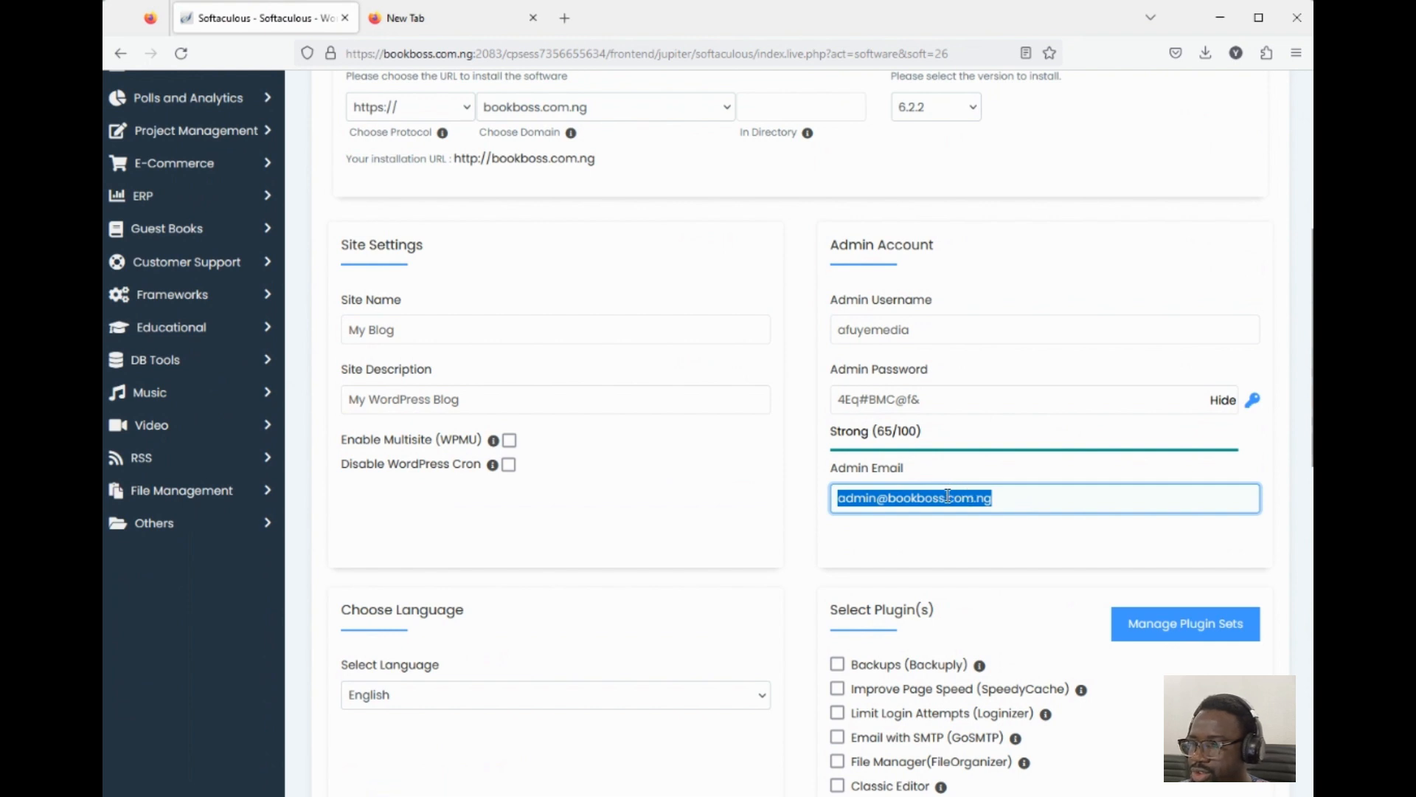
Step: Include the Classic Editor plugin in the installation and install WordPress
scroll(948, 496, "down", 3)
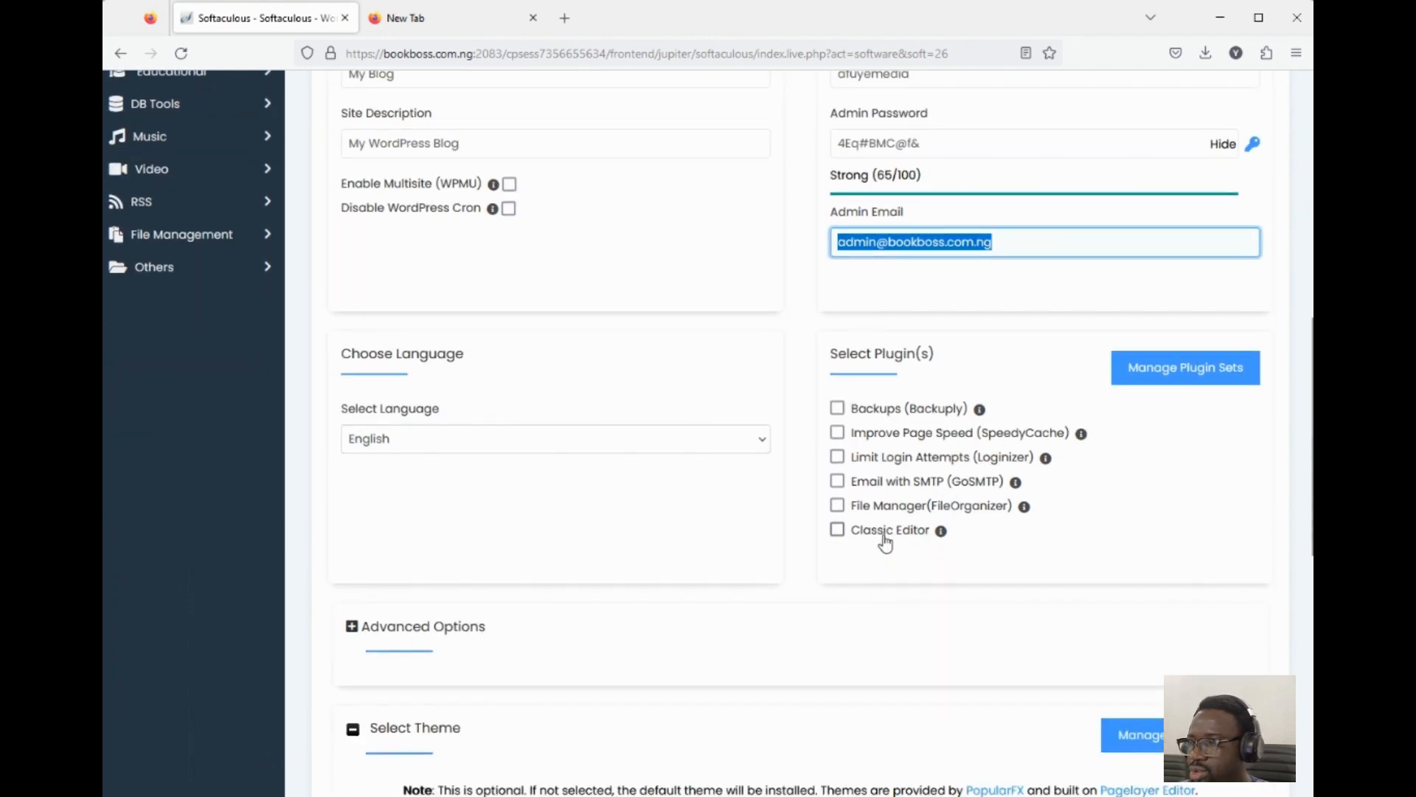
left_click(885, 537)
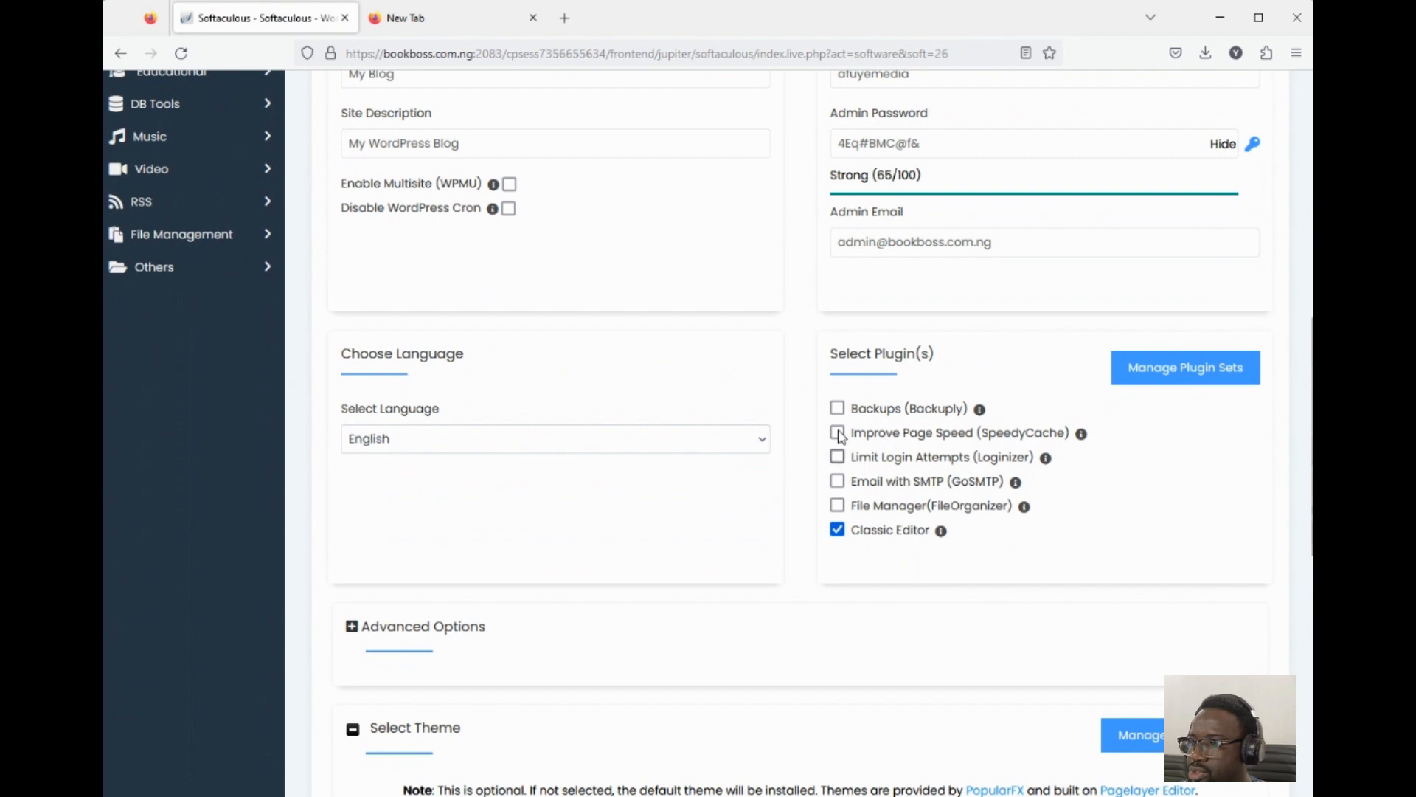
scroll(834, 361, "down", 7)
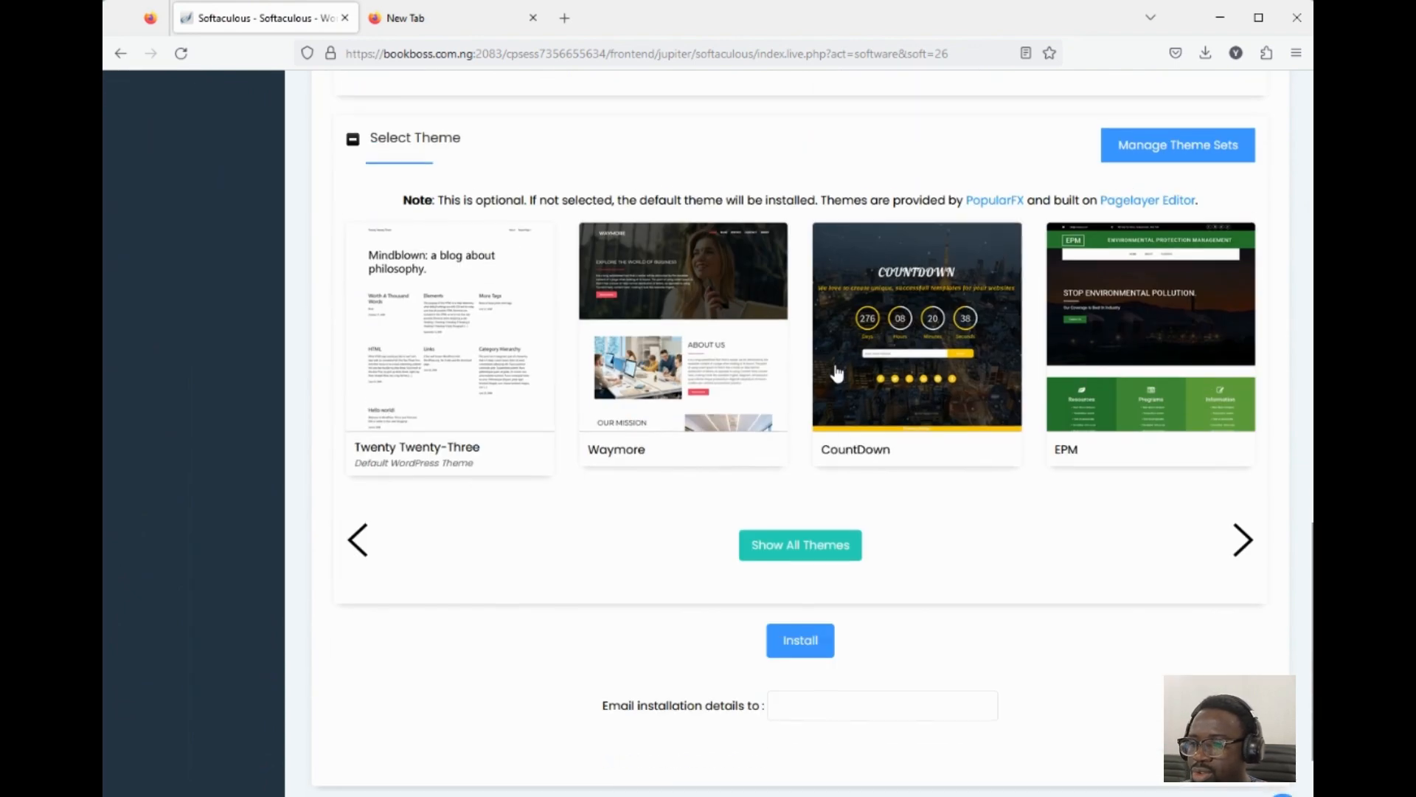
scroll(837, 372, "down", 1)
left_click(798, 561)
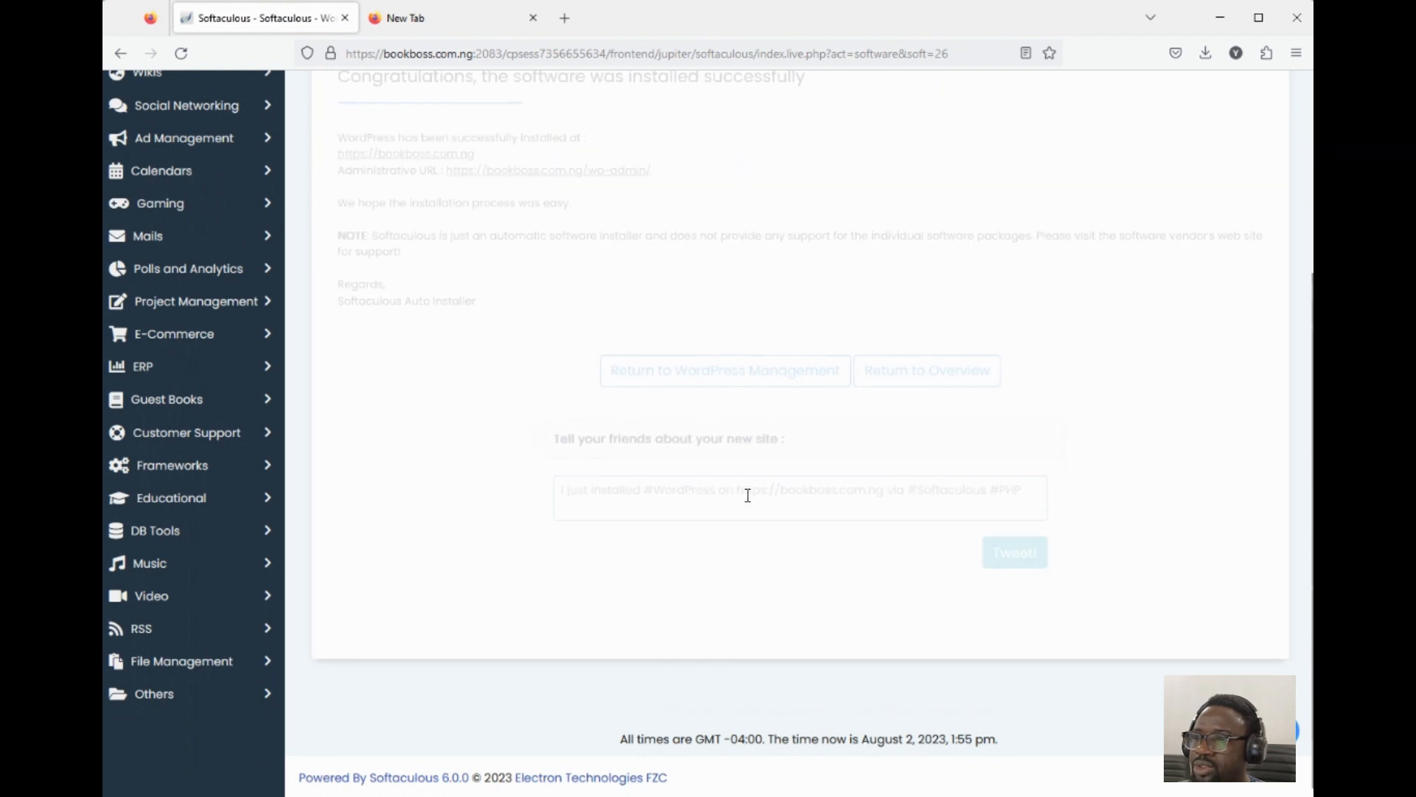
Step: Open the new installation's WordPress admin dashboard through its administrative URL and visit the site's front end
scroll(741, 497, "up", 2)
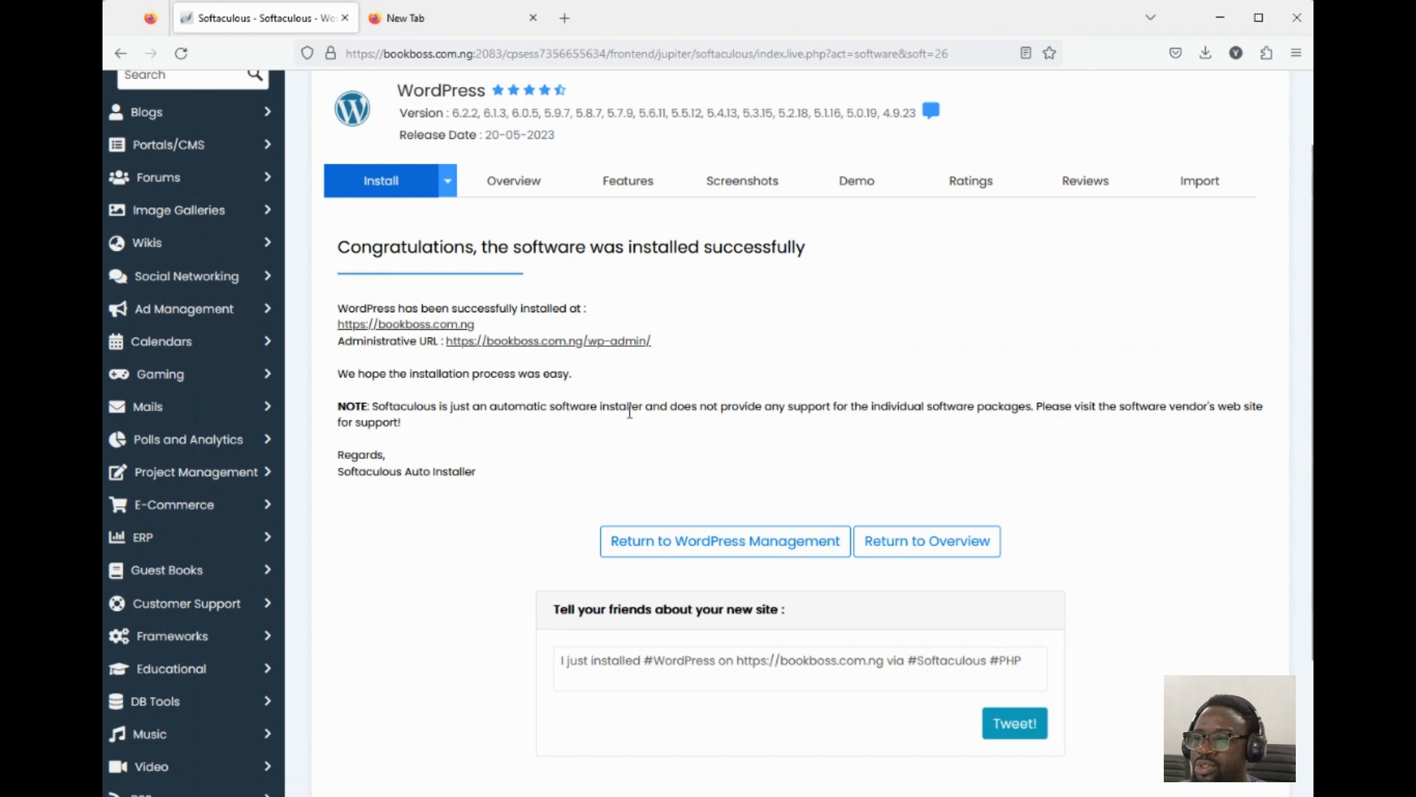
left_click(592, 350)
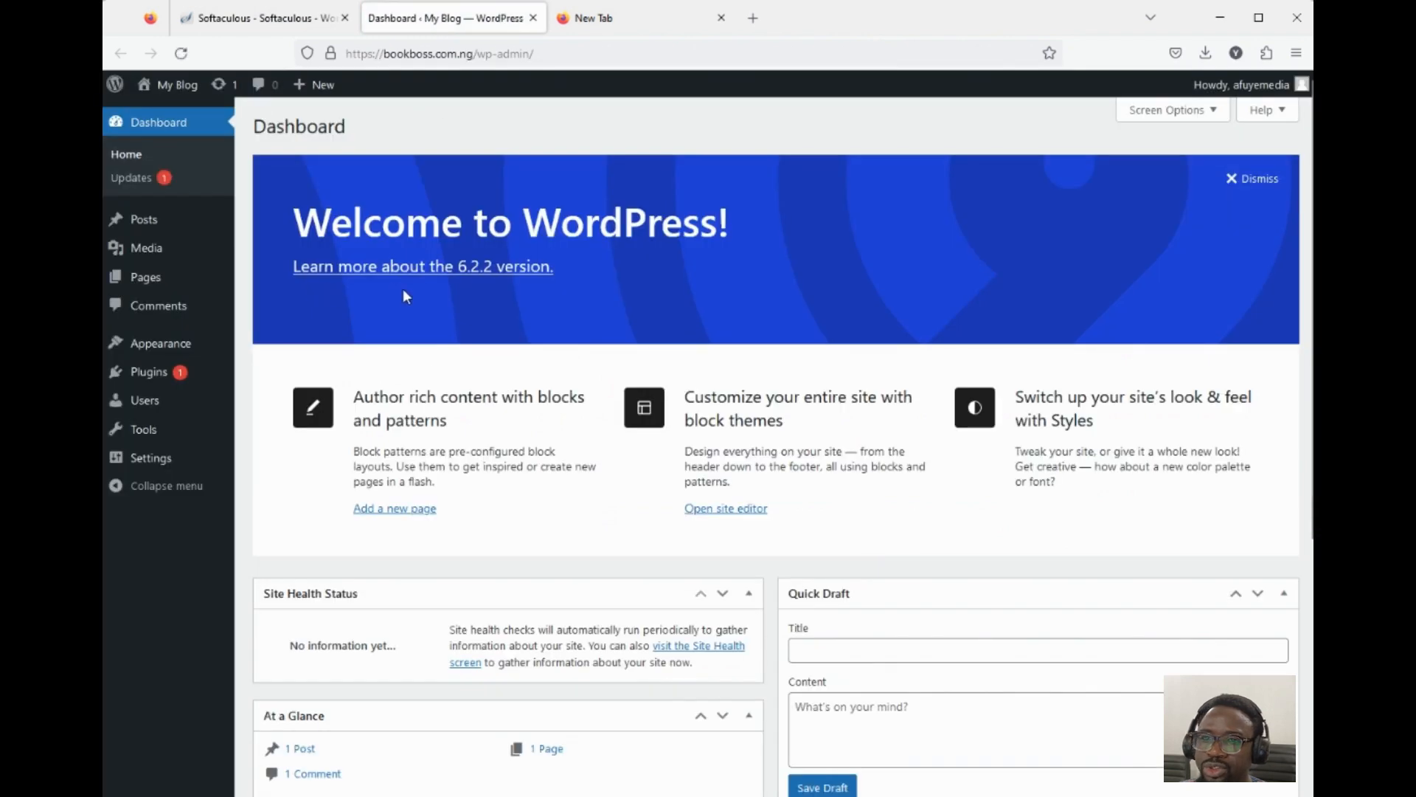
mouse_move(154, 84)
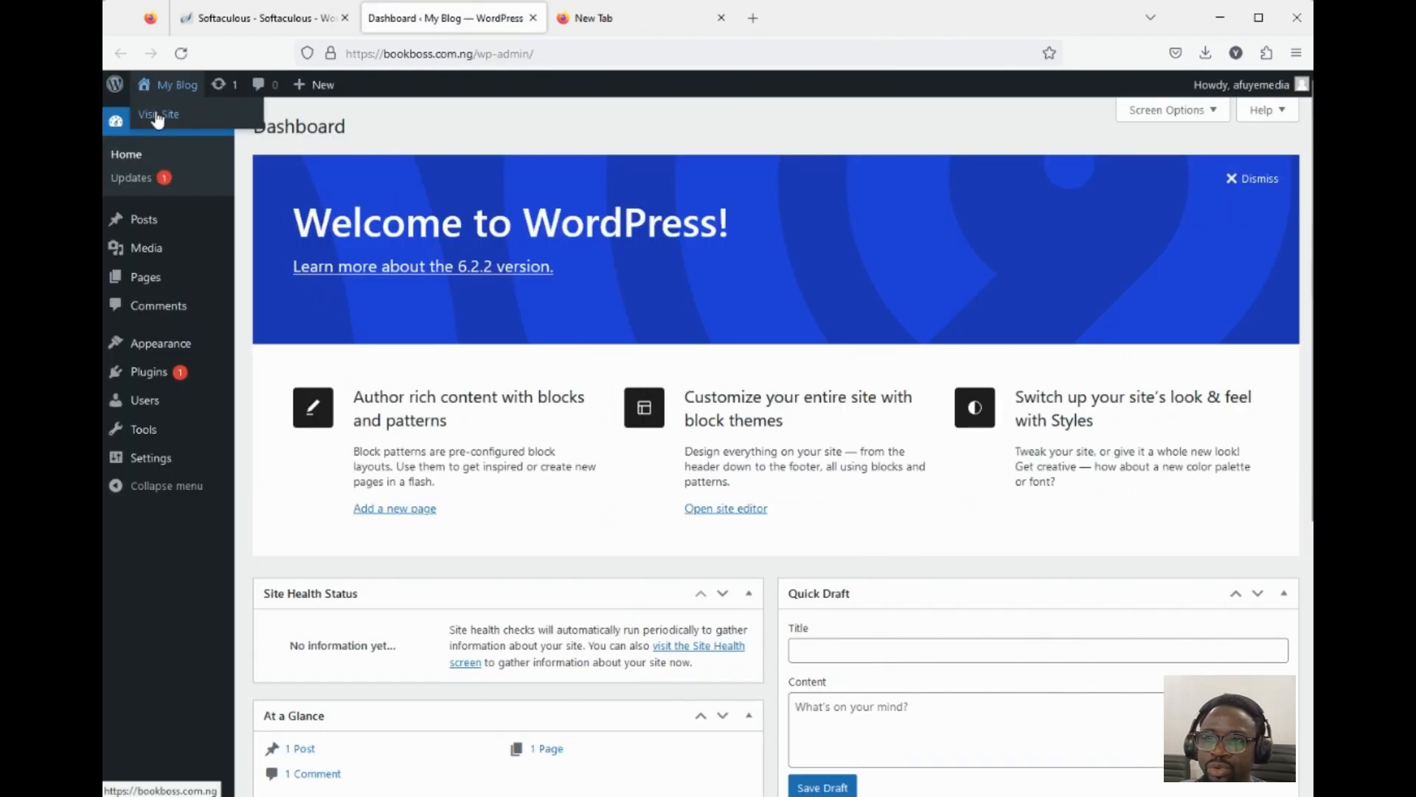
left_click(157, 115)
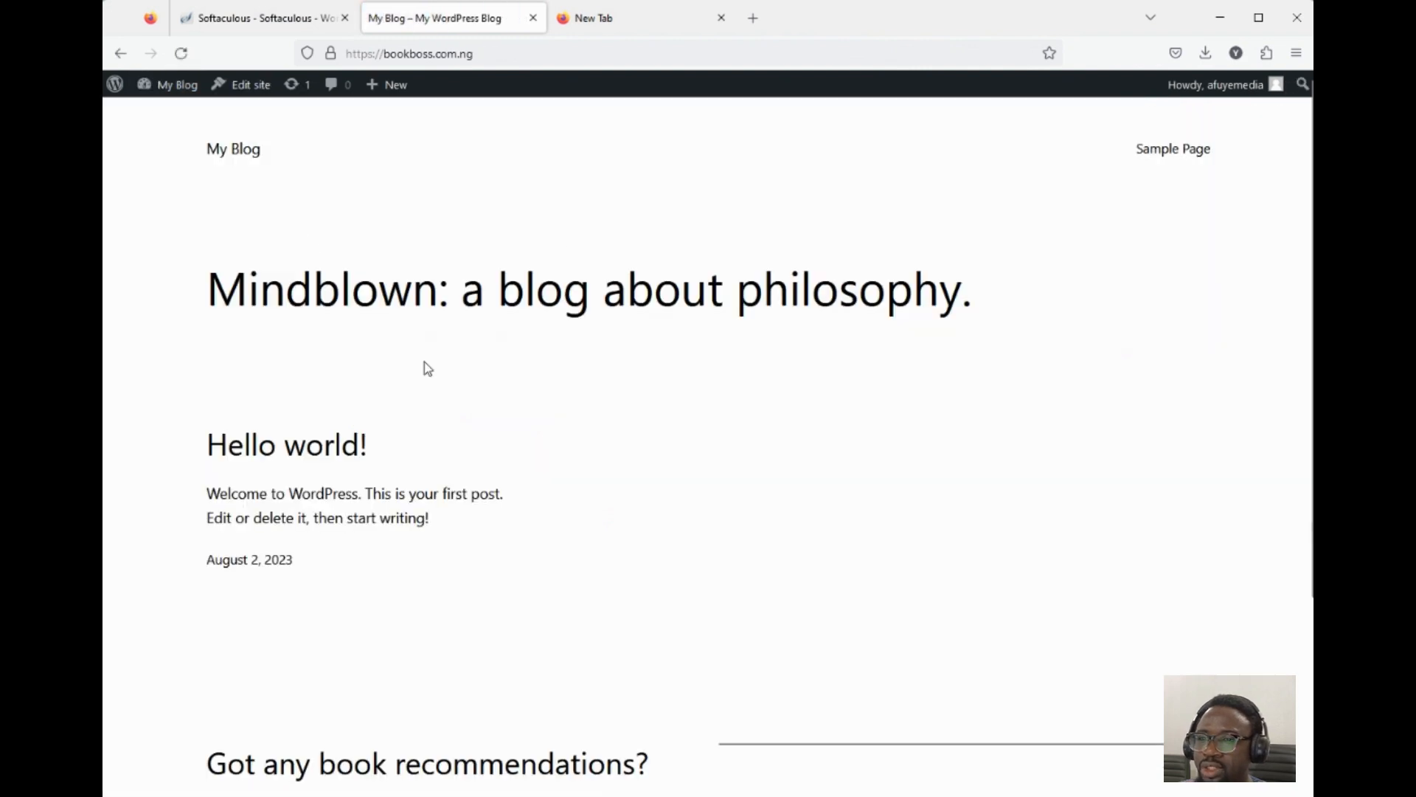
Step: Open the "Hello world!" post on the blog and examine the structure of its URL
left_click(286, 448)
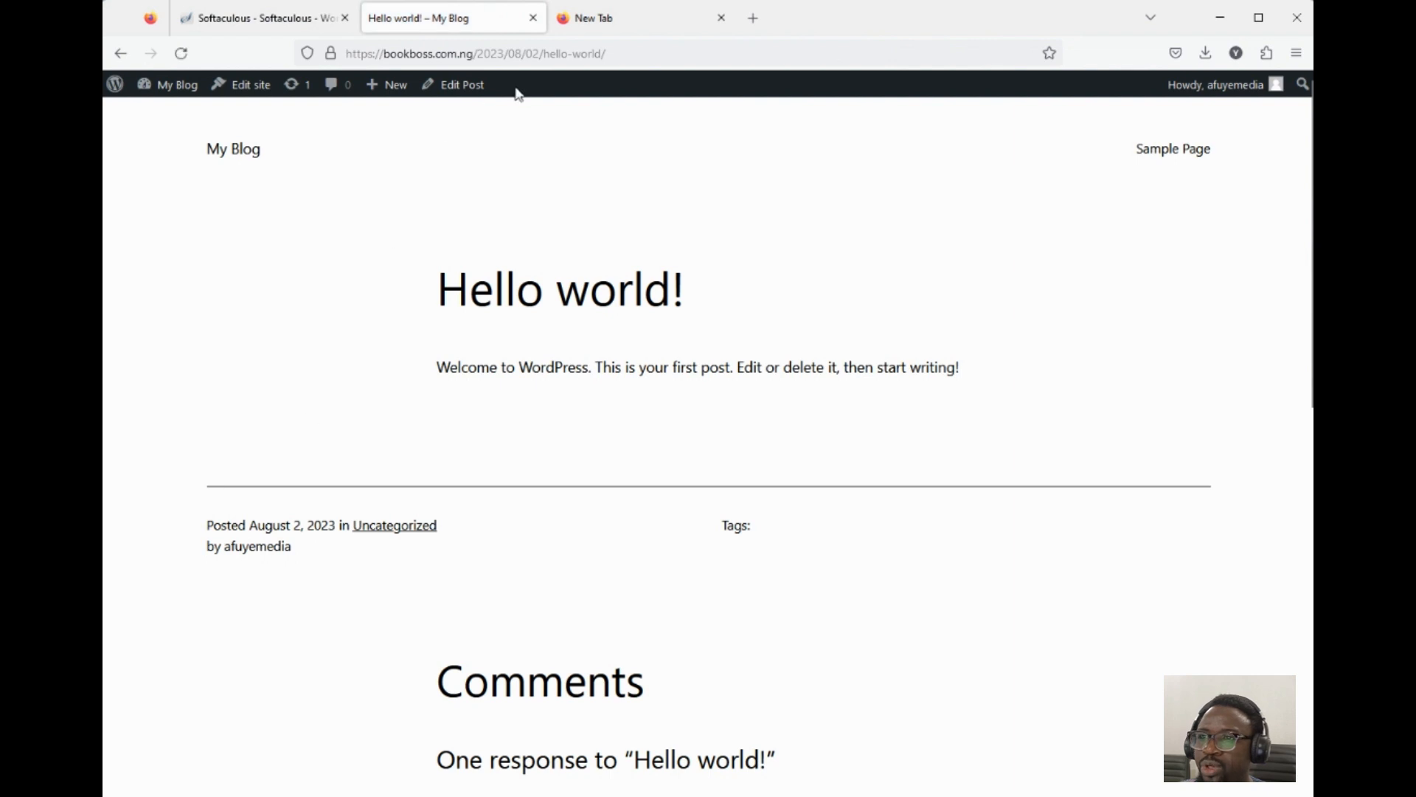
left_click(513, 57)
left_click(523, 53)
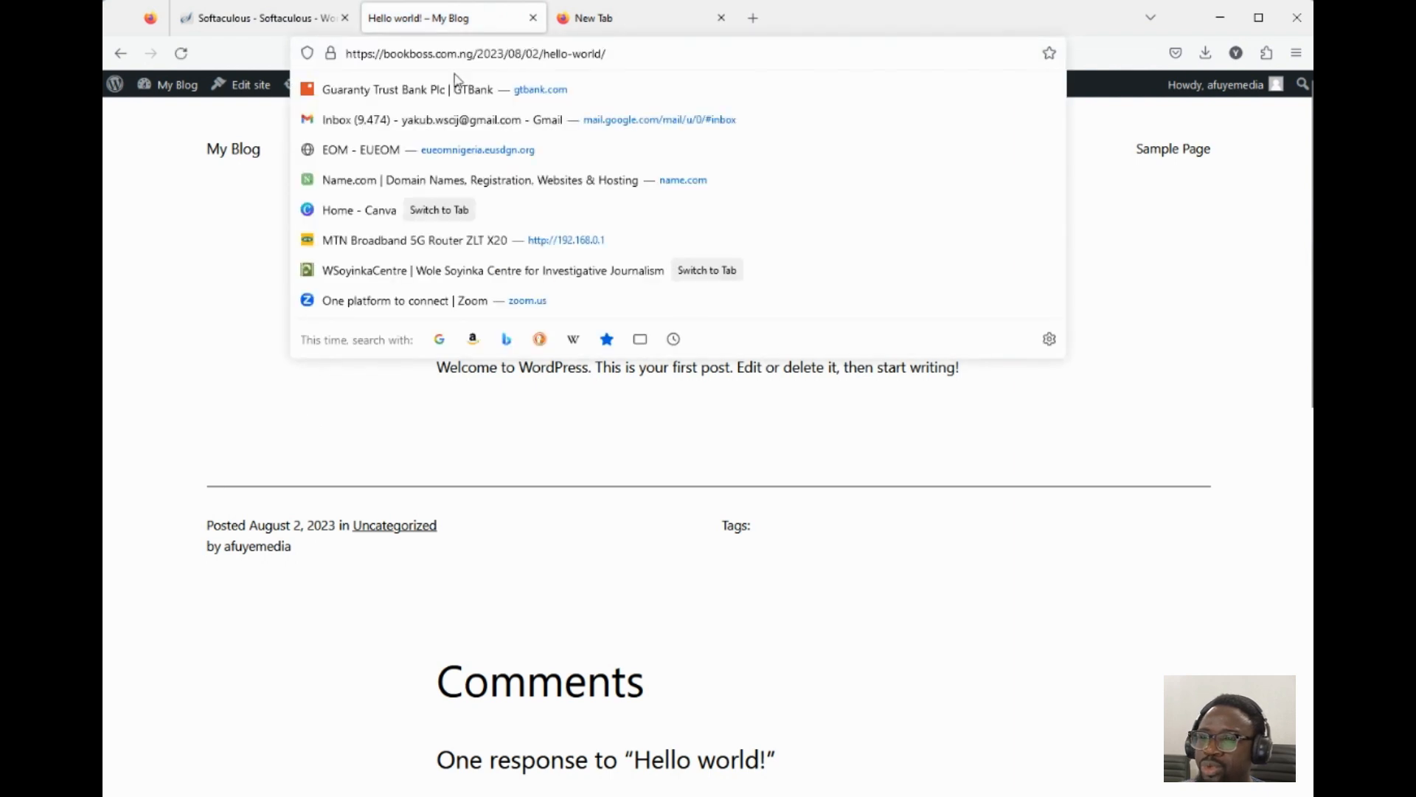
left_click(224, 253)
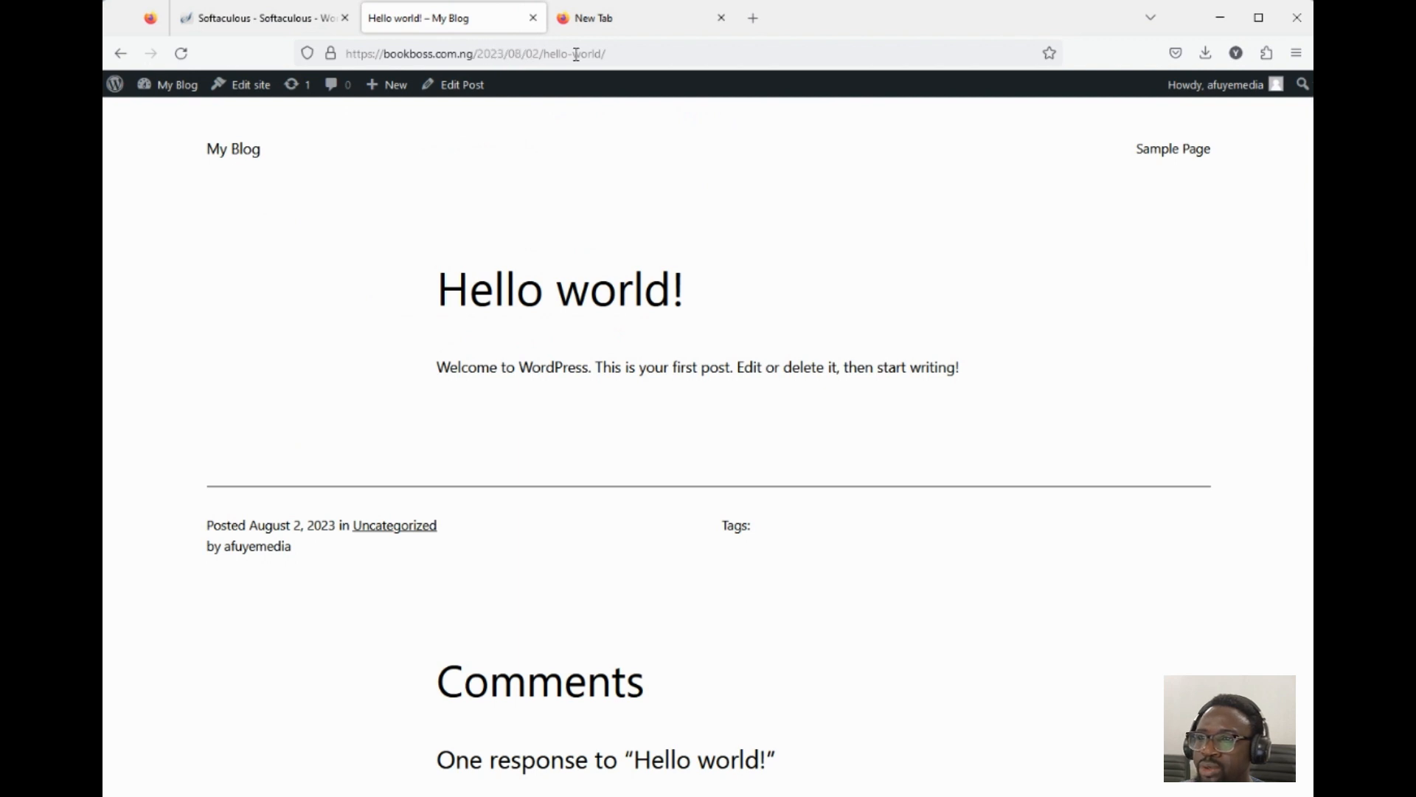
left_click_drag(640, 54, 444, 56)
left_click(223, 256)
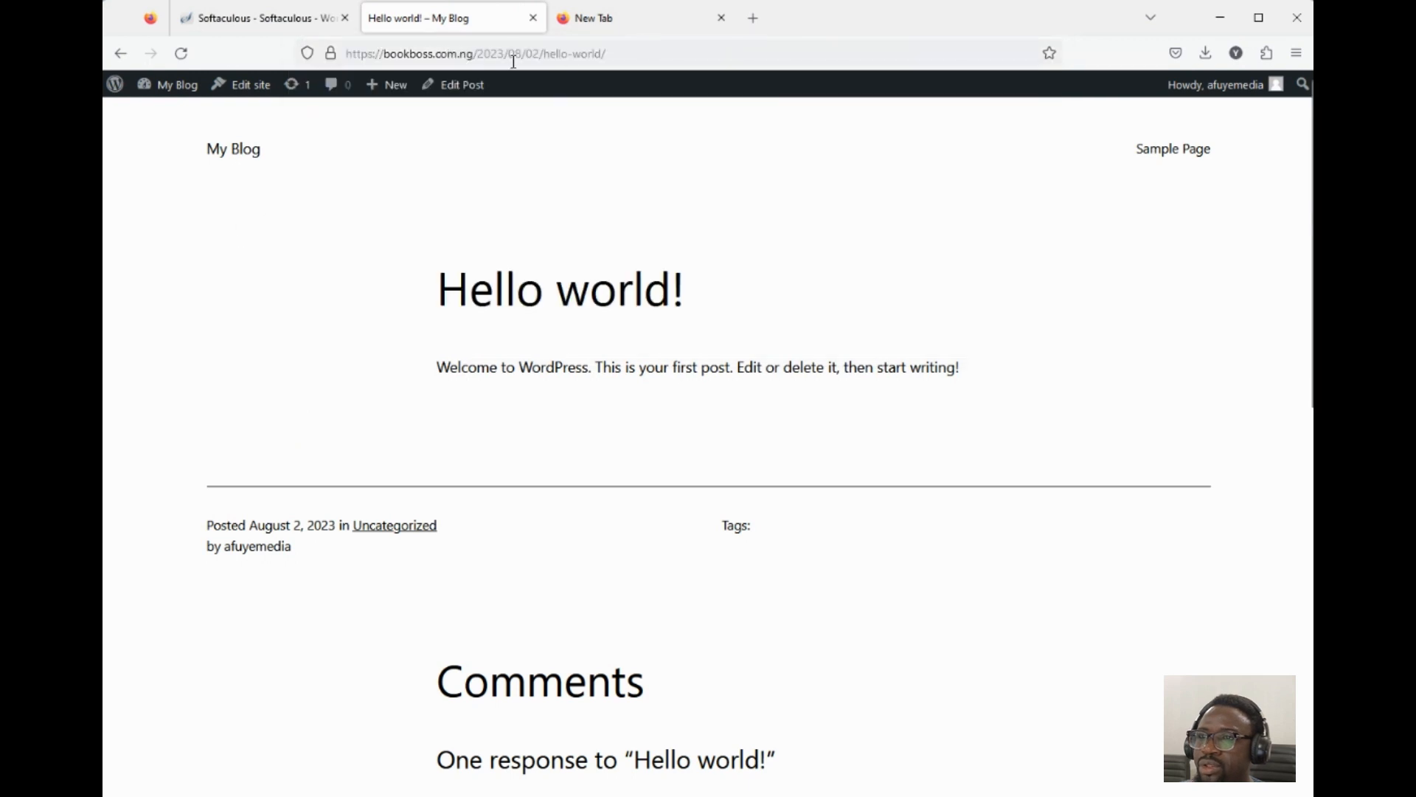
left_click(523, 55)
left_click(235, 248)
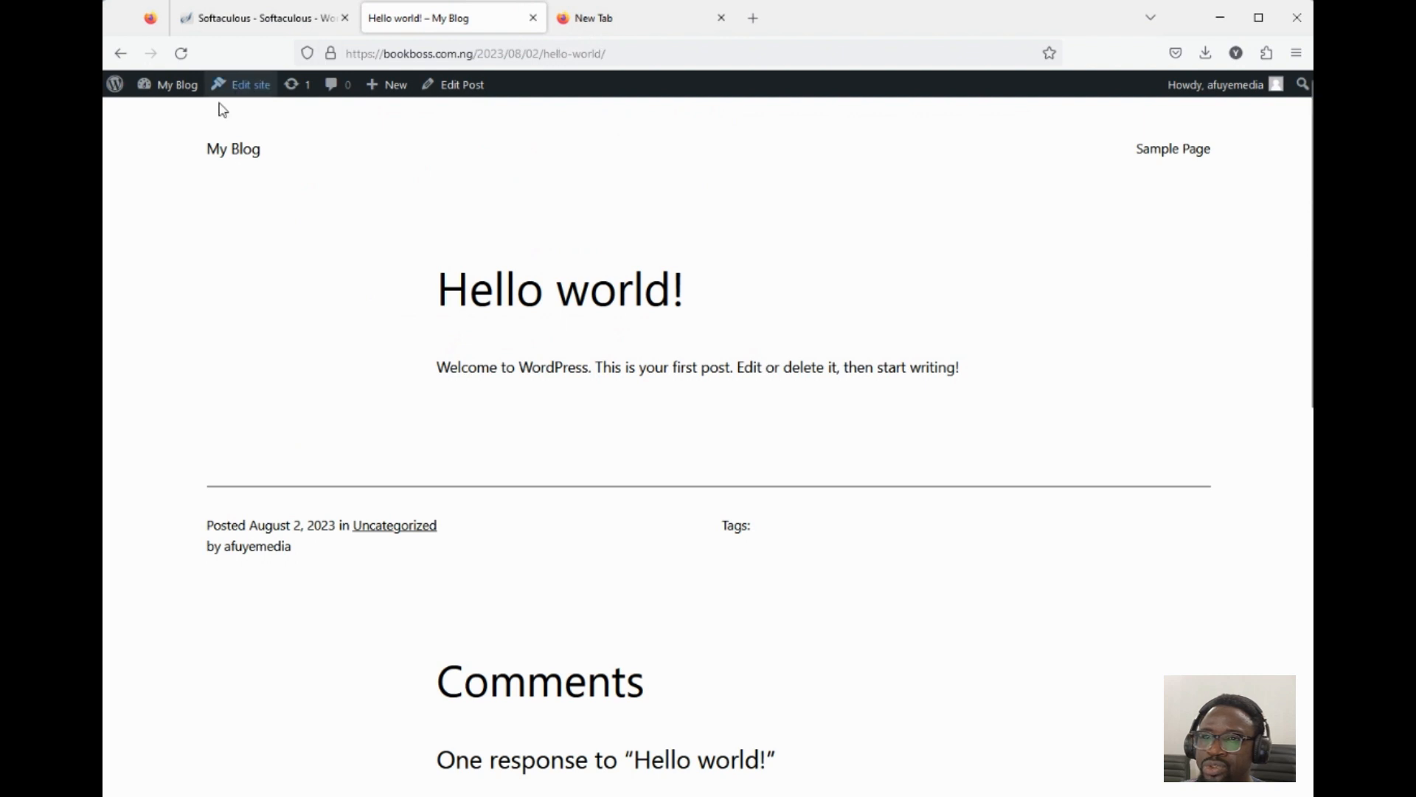
Step: Return to the WordPress dashboard and open the Permalink Settings page
mouse_move(174, 87)
left_click(166, 118)
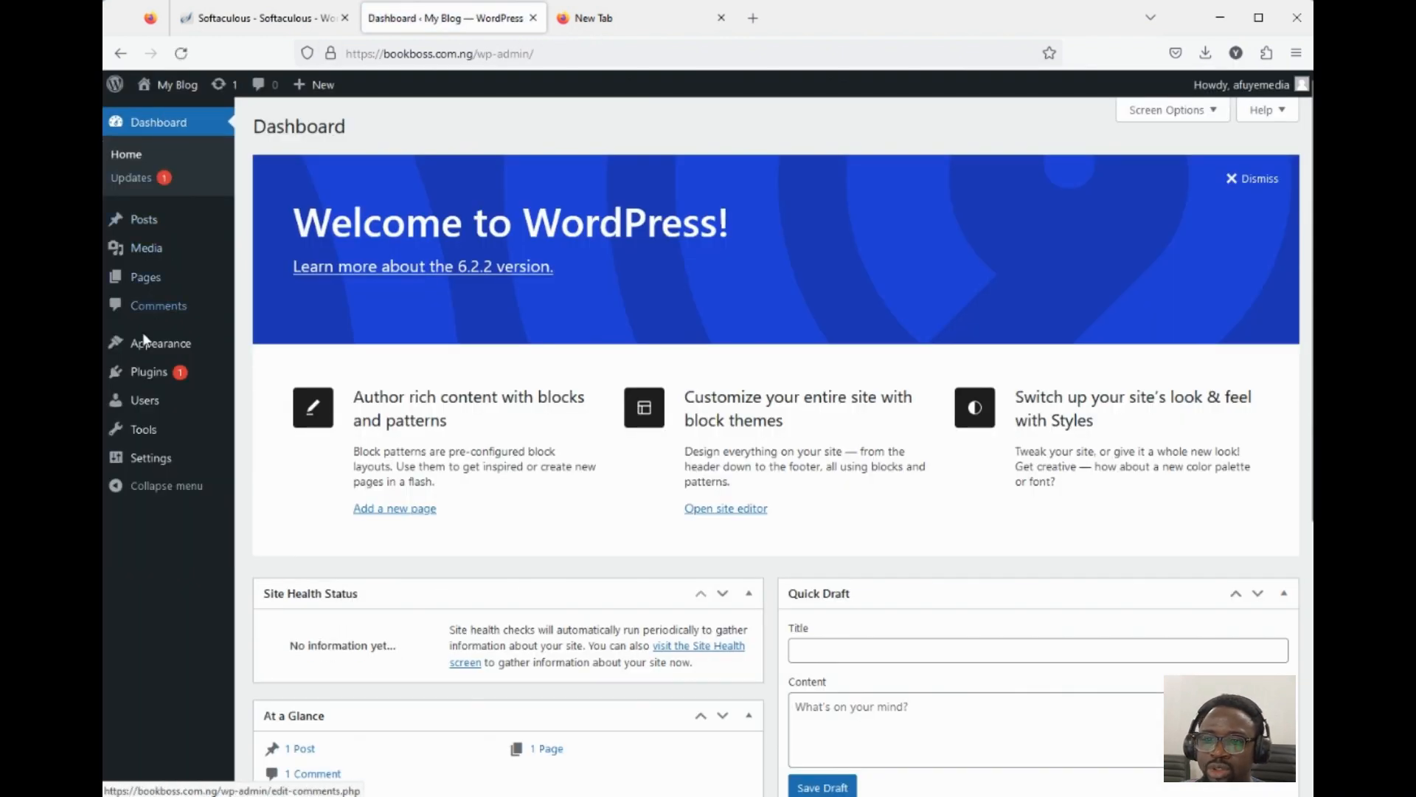
mouse_move(145, 458)
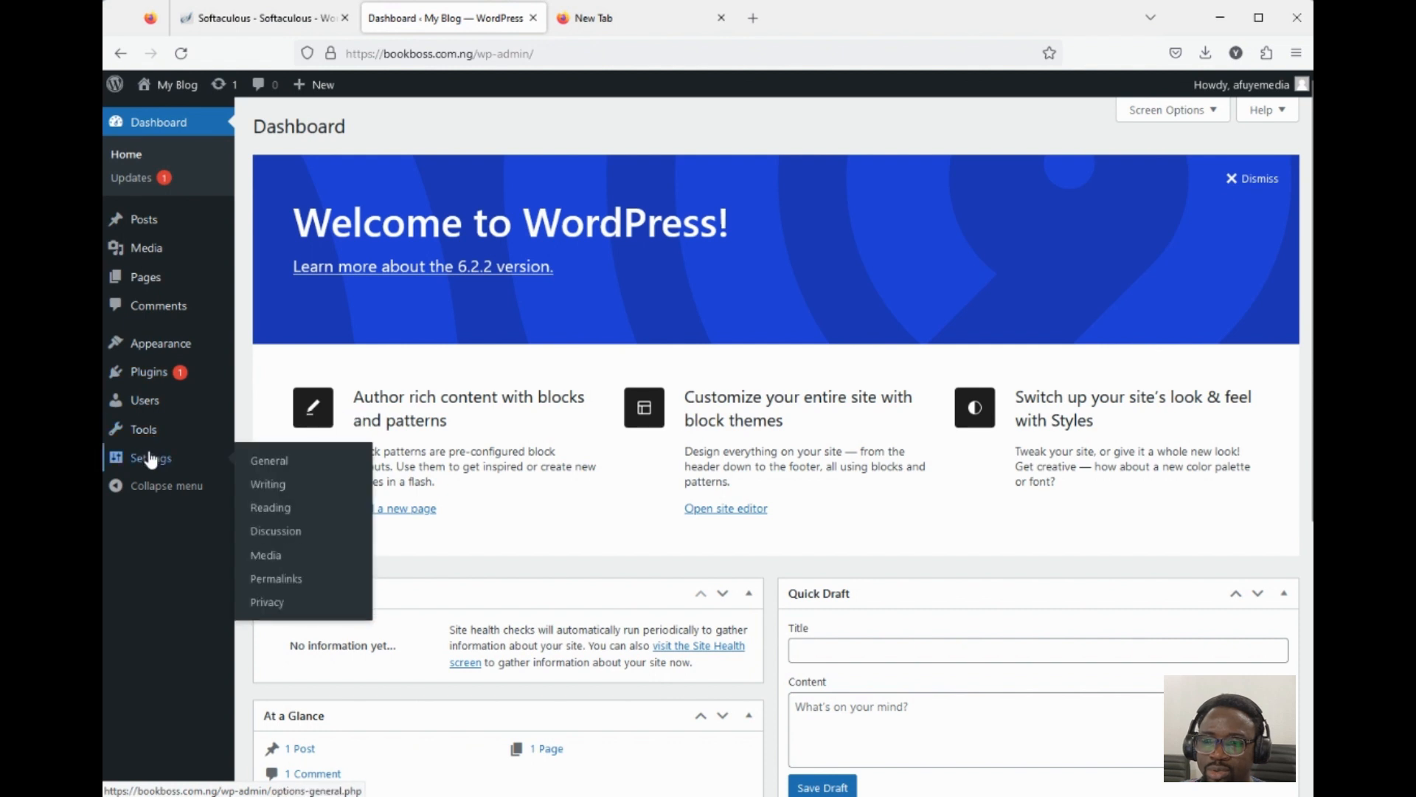
left_click(284, 584)
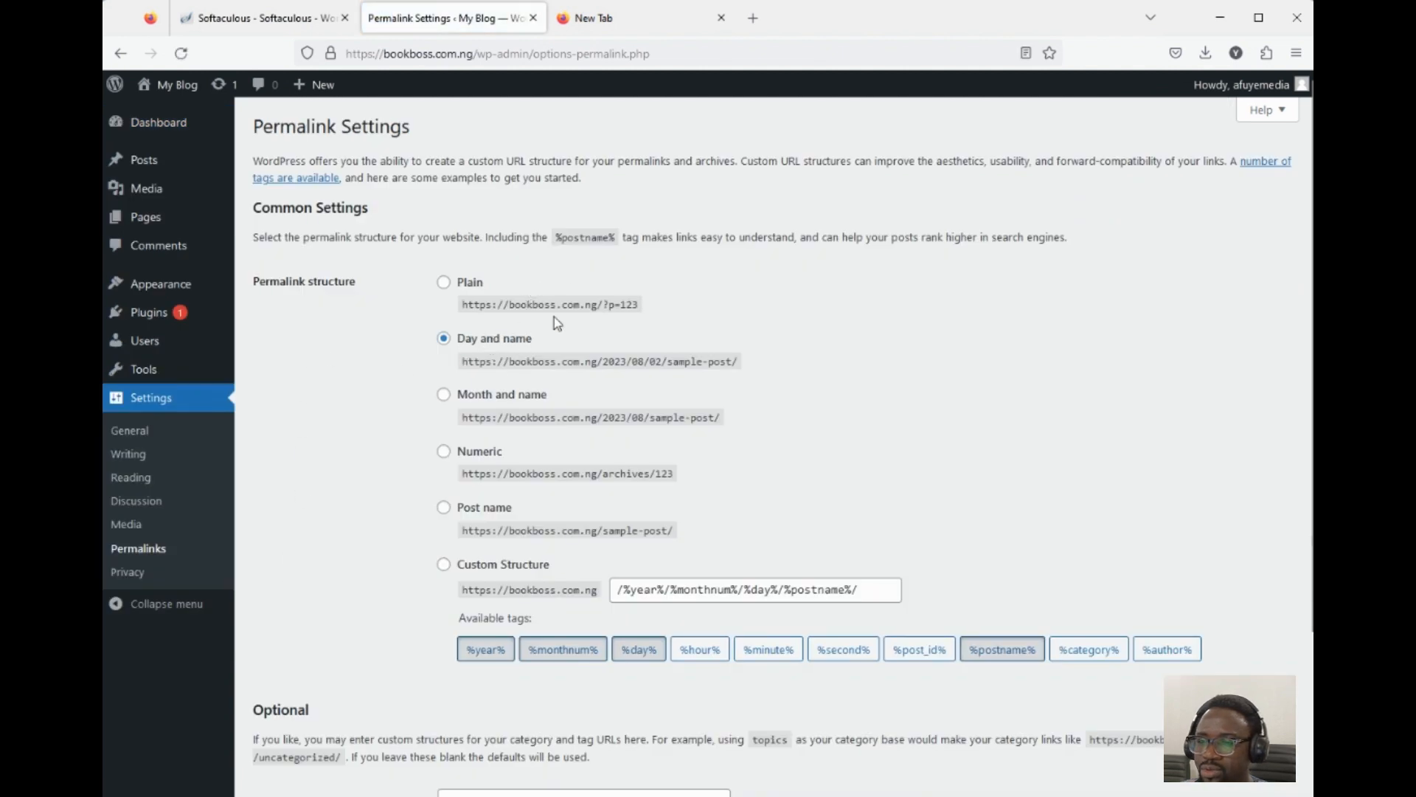
Step: Set the permalink structure to Post name and save the permalink settings
left_click(443, 509)
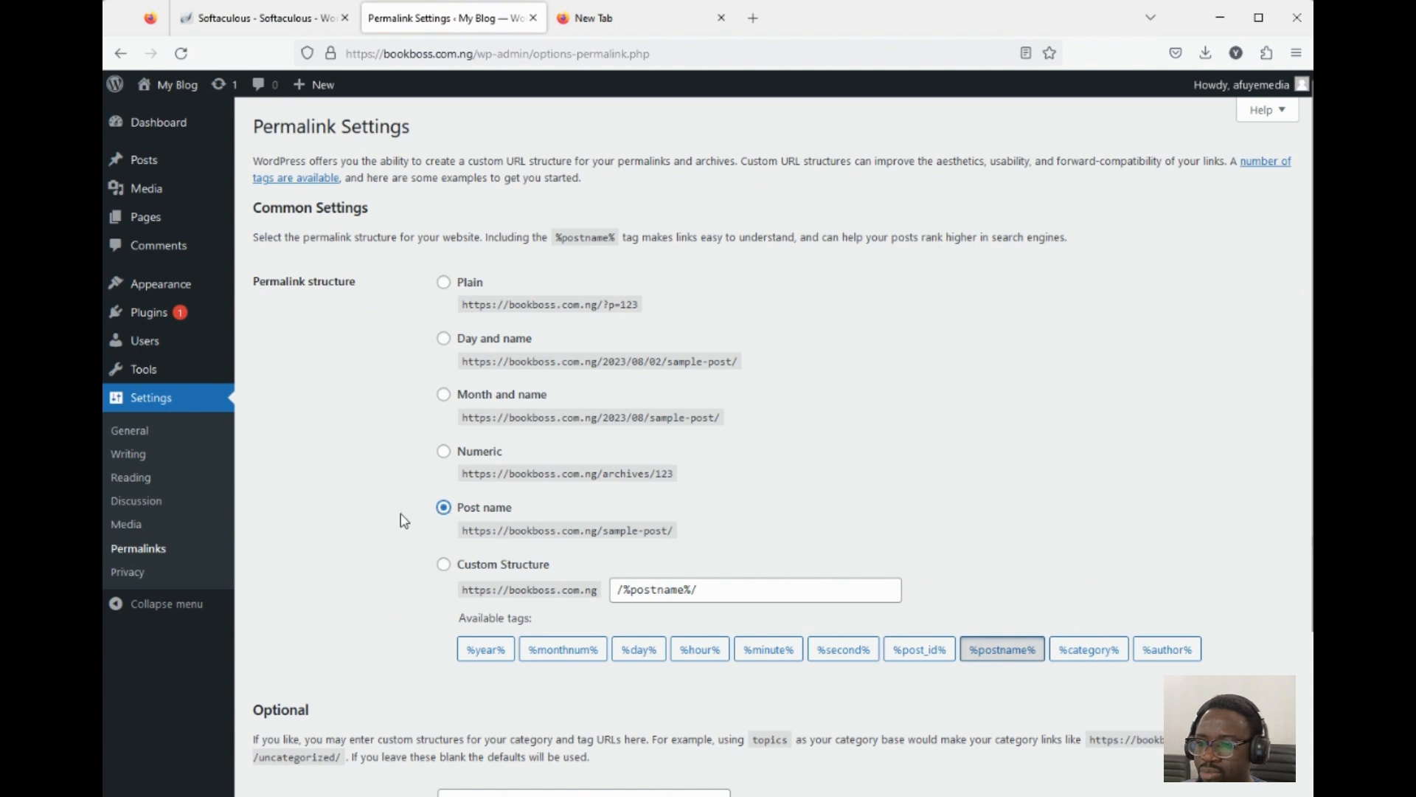
scroll(402, 517, "down", 4)
left_click(295, 712)
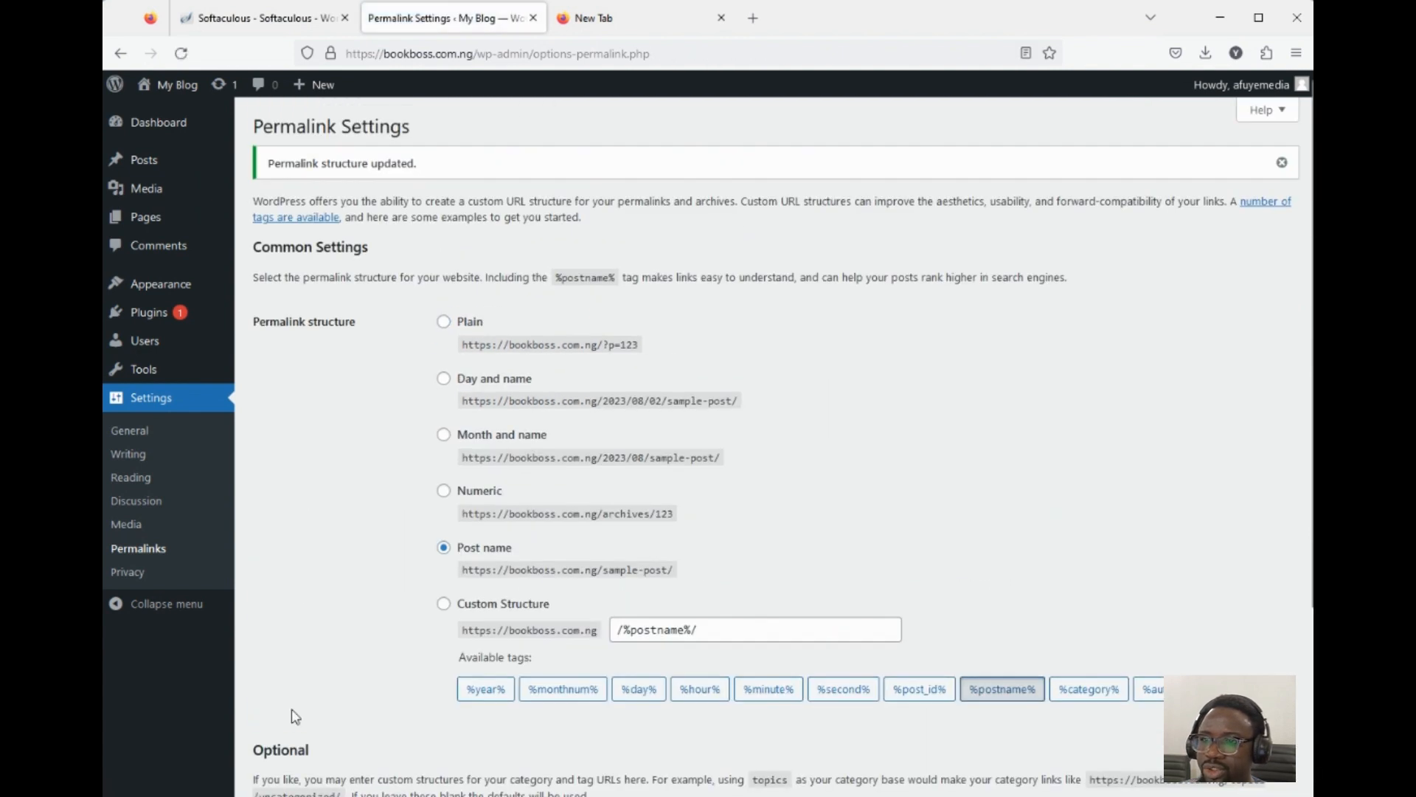
Step: Visit the site's front end and open the "Hello world!" post to check its URL under the saved permalink structure
mouse_move(169, 85)
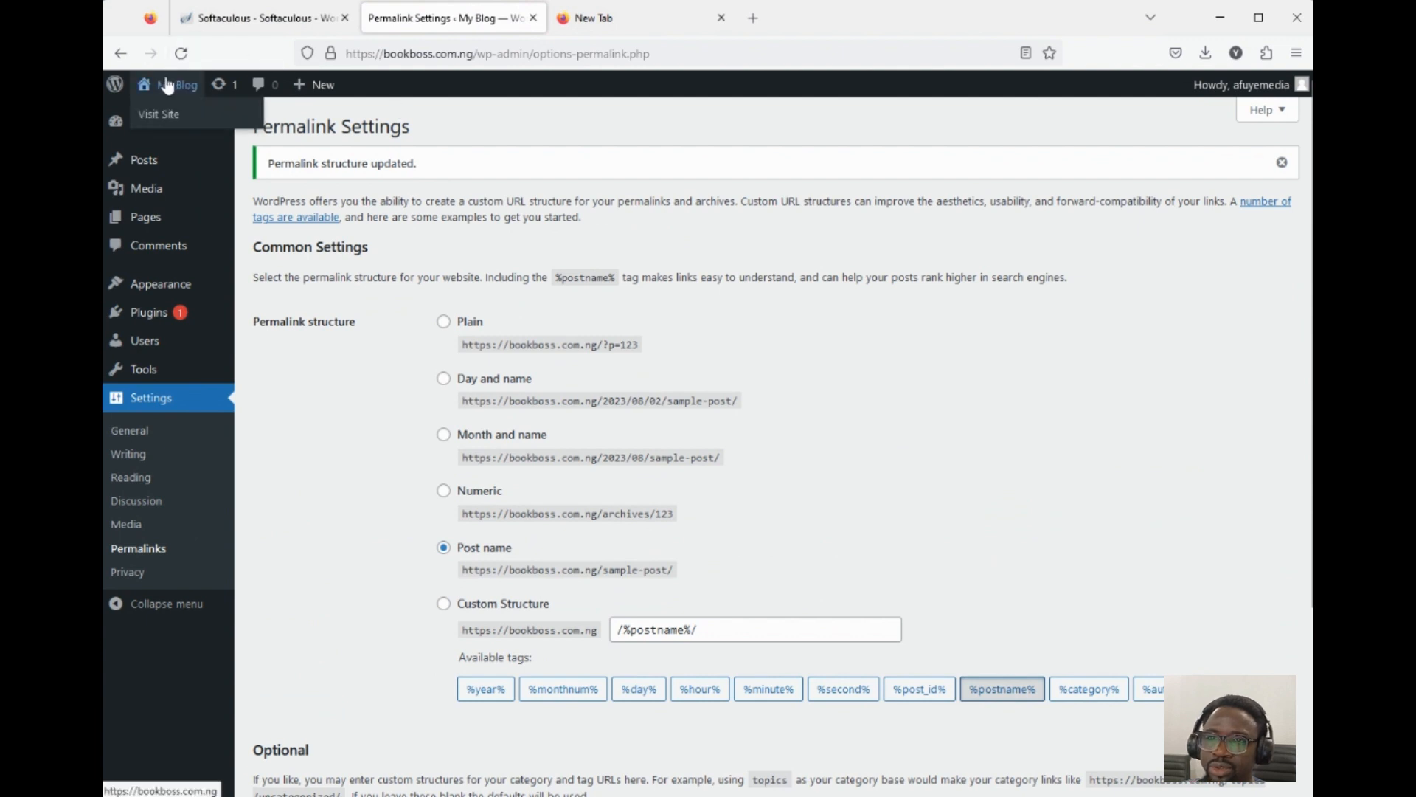
left_click(163, 119)
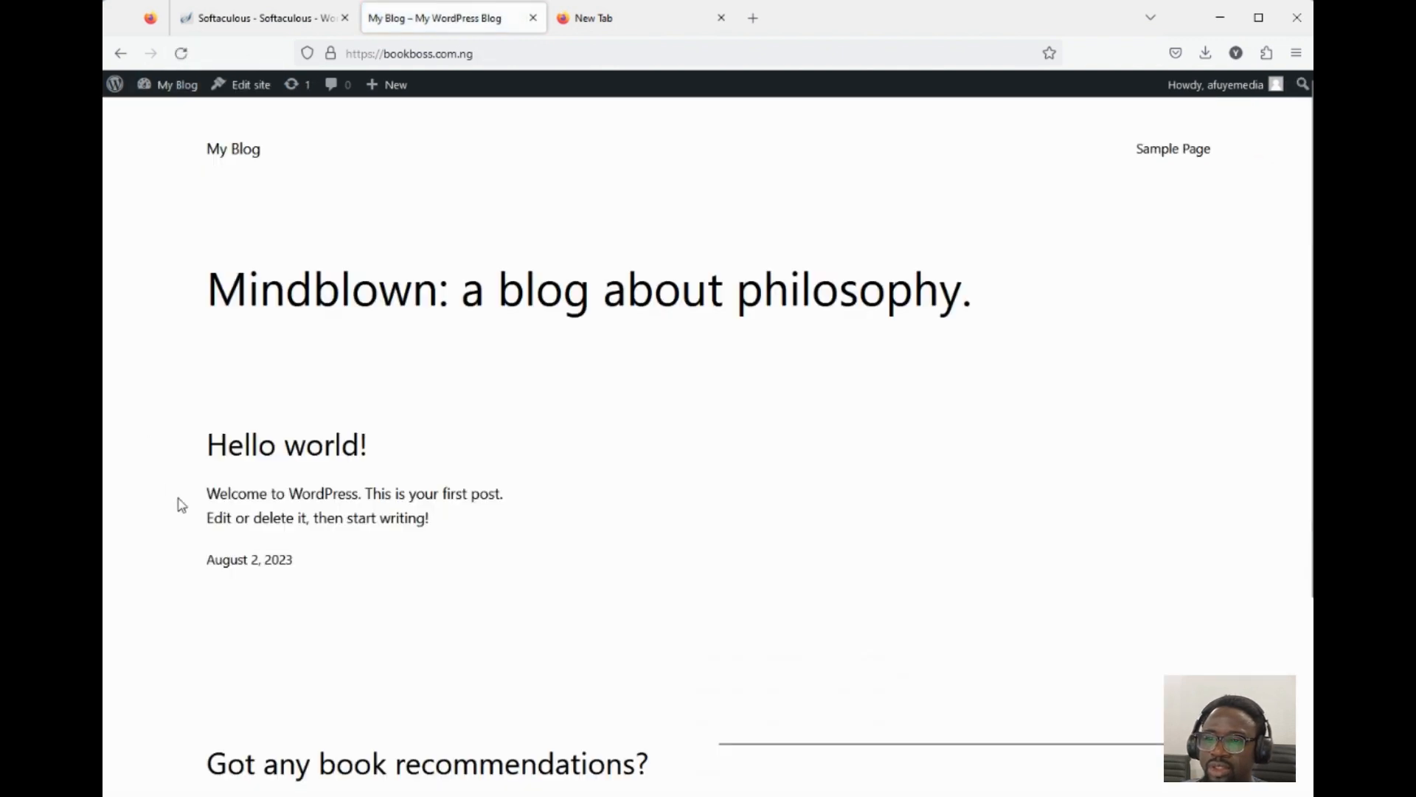
left_click(284, 454)
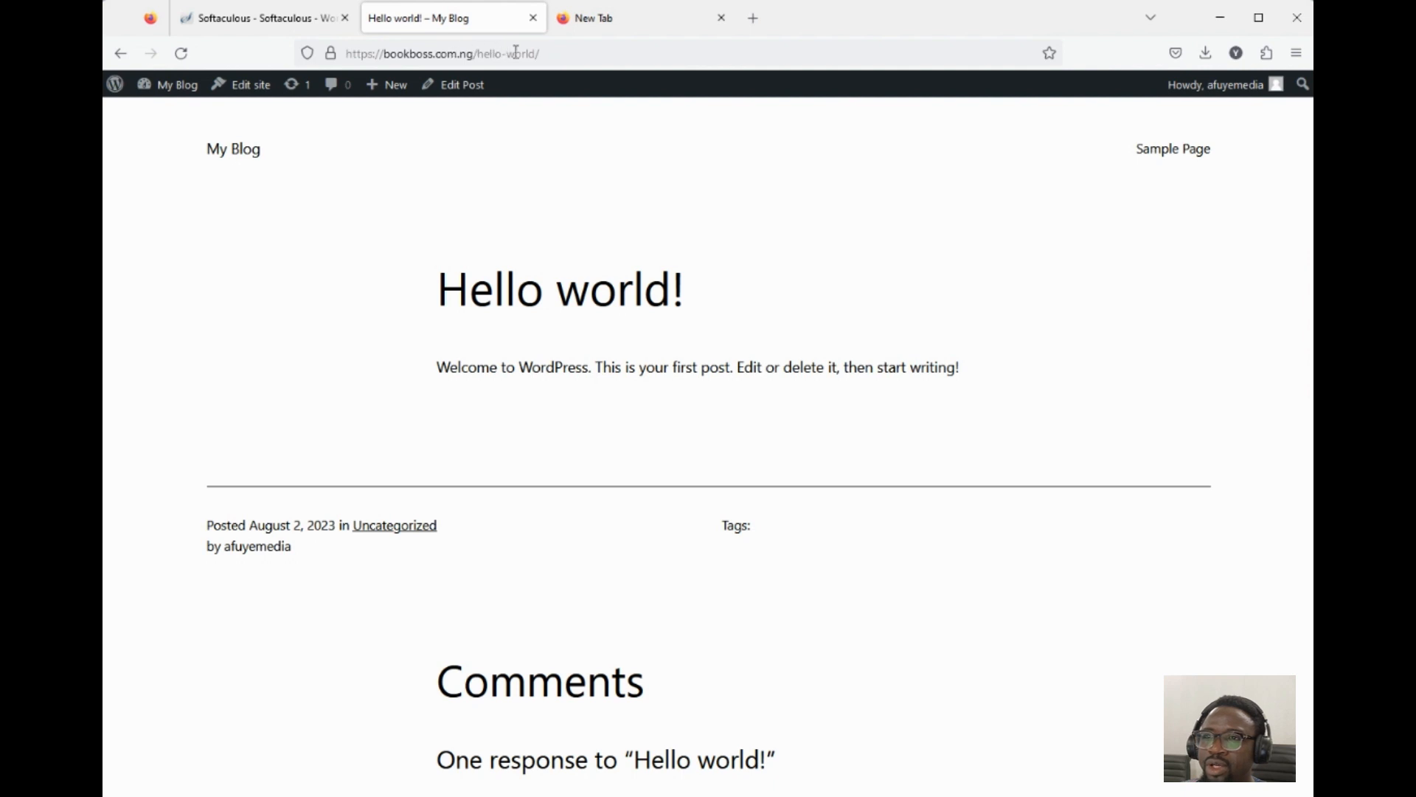
Step: Return to the WordPress dashboard, look at the list of all posts and start a new post
mouse_move(181, 87)
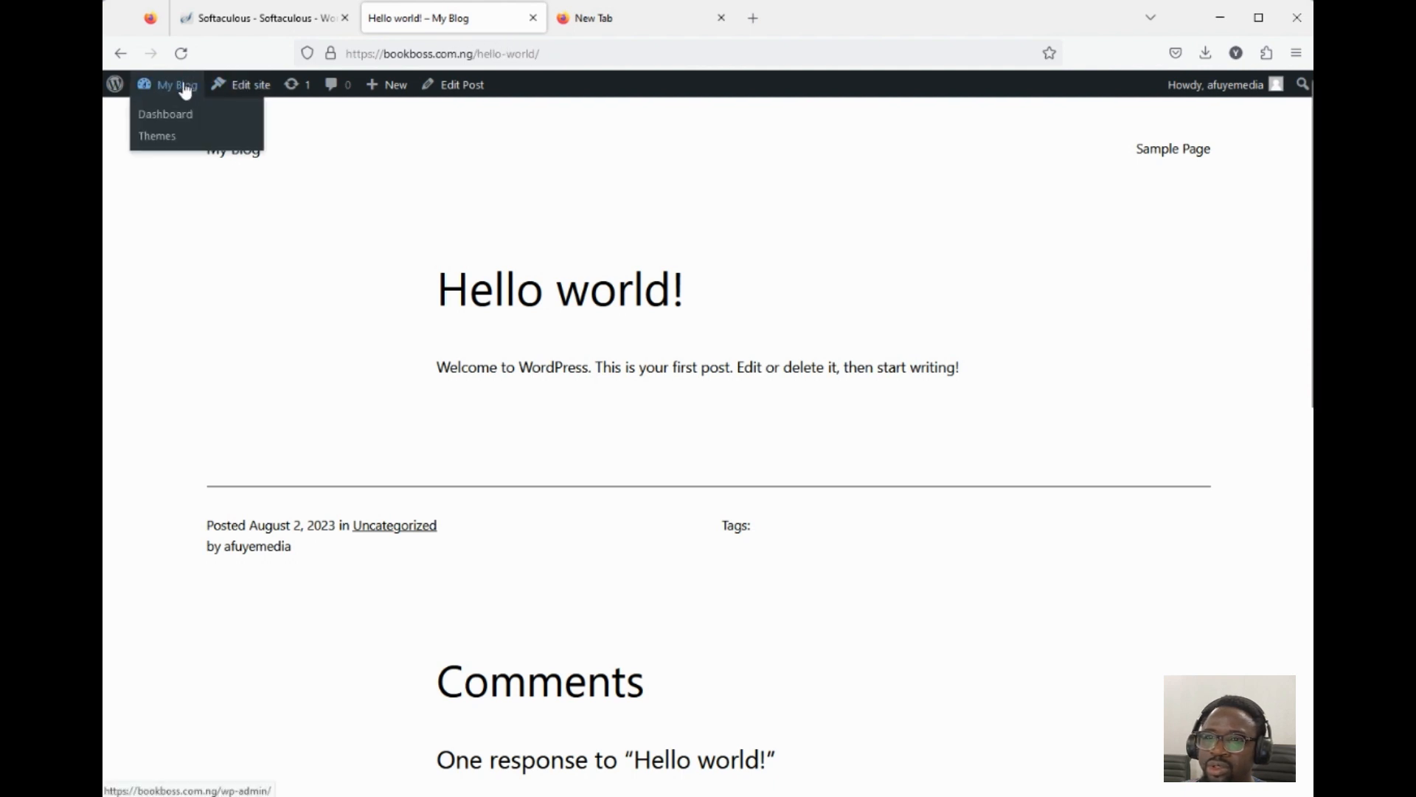
left_click(166, 117)
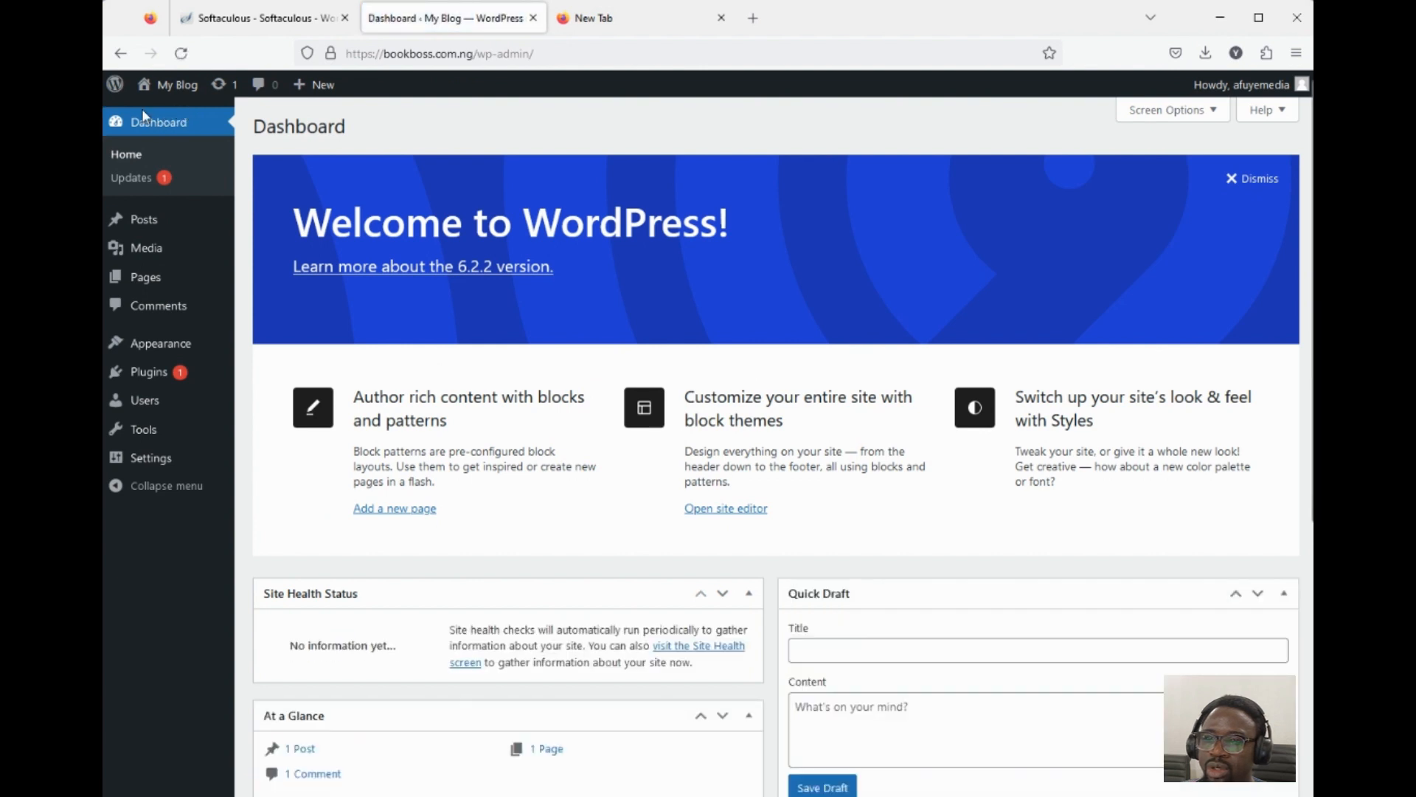
mouse_move(143, 229)
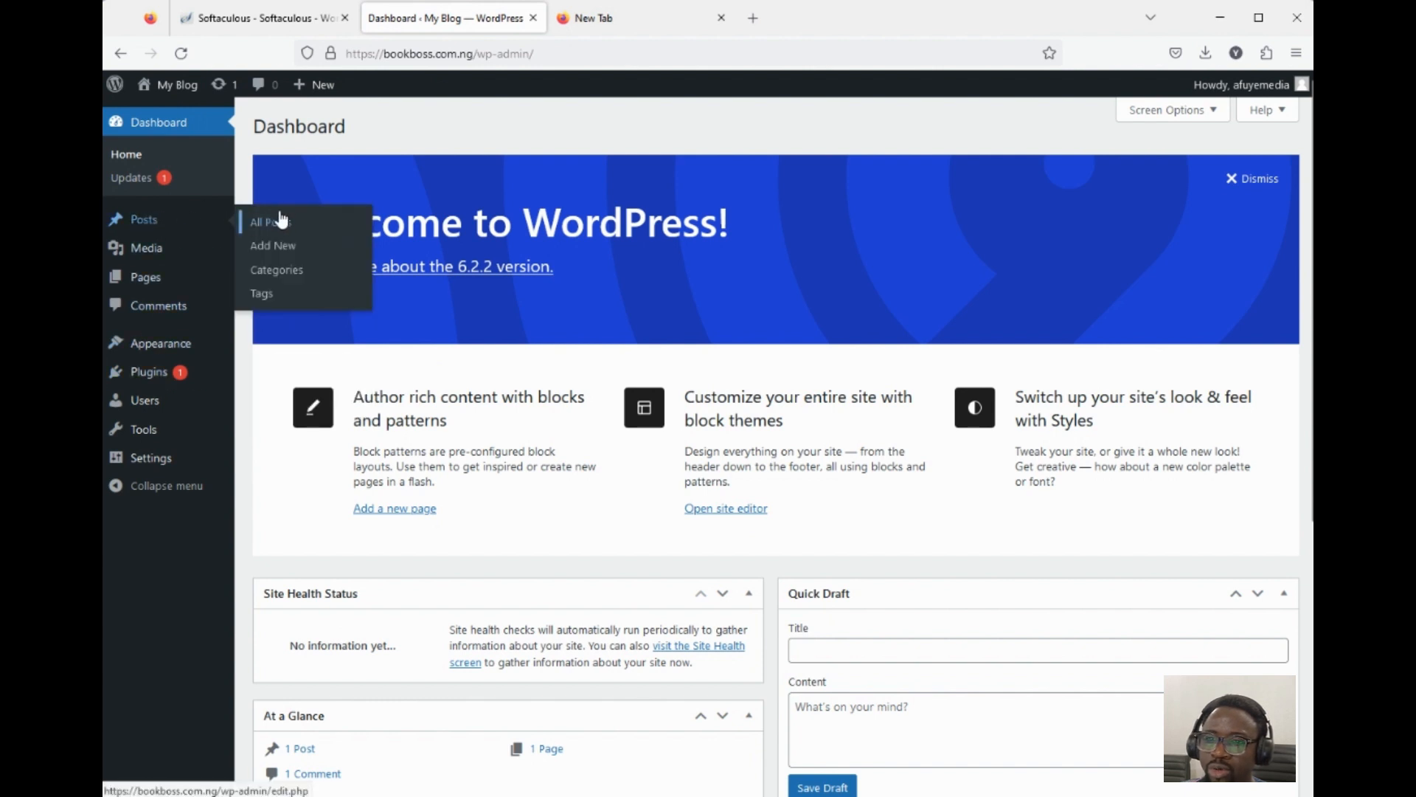
left_click(275, 224)
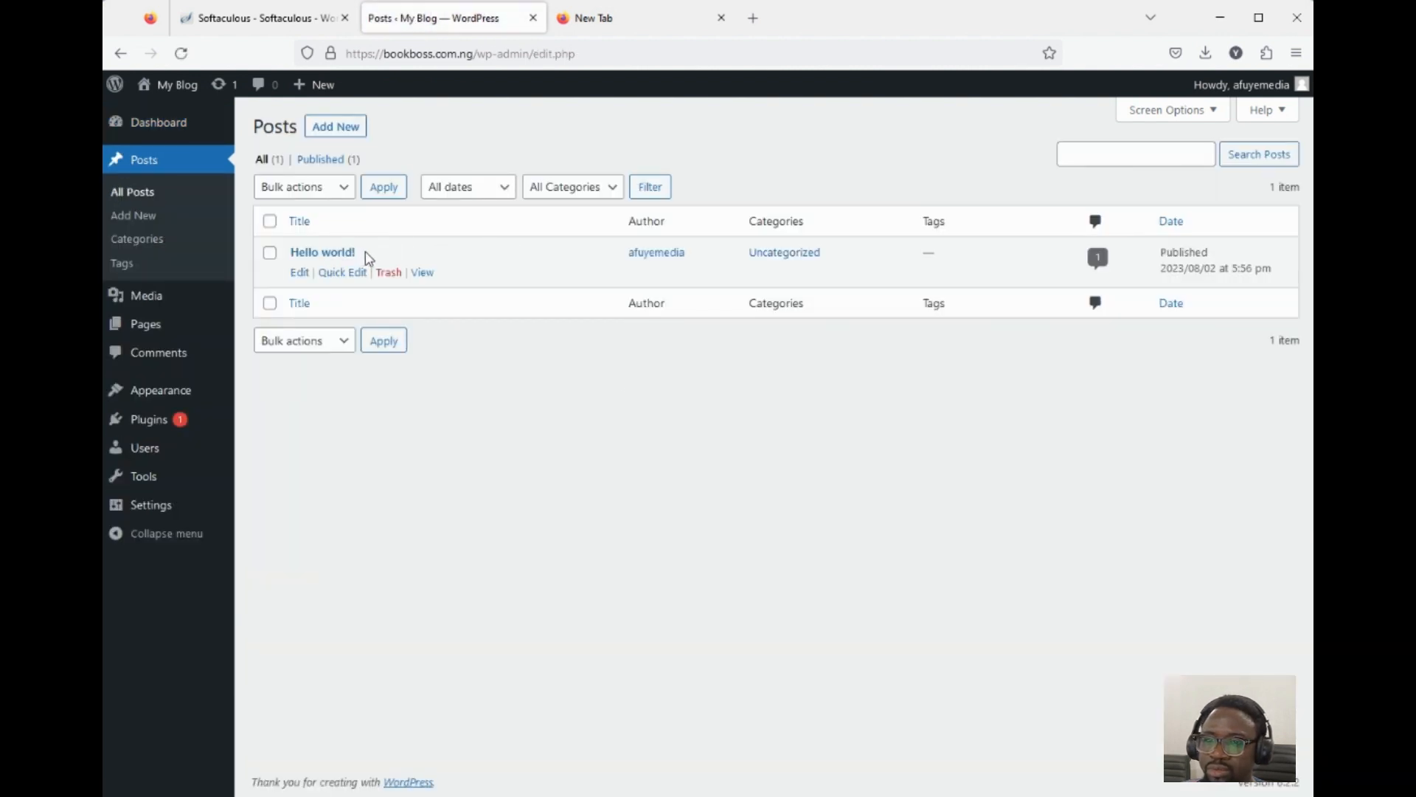
left_click(149, 221)
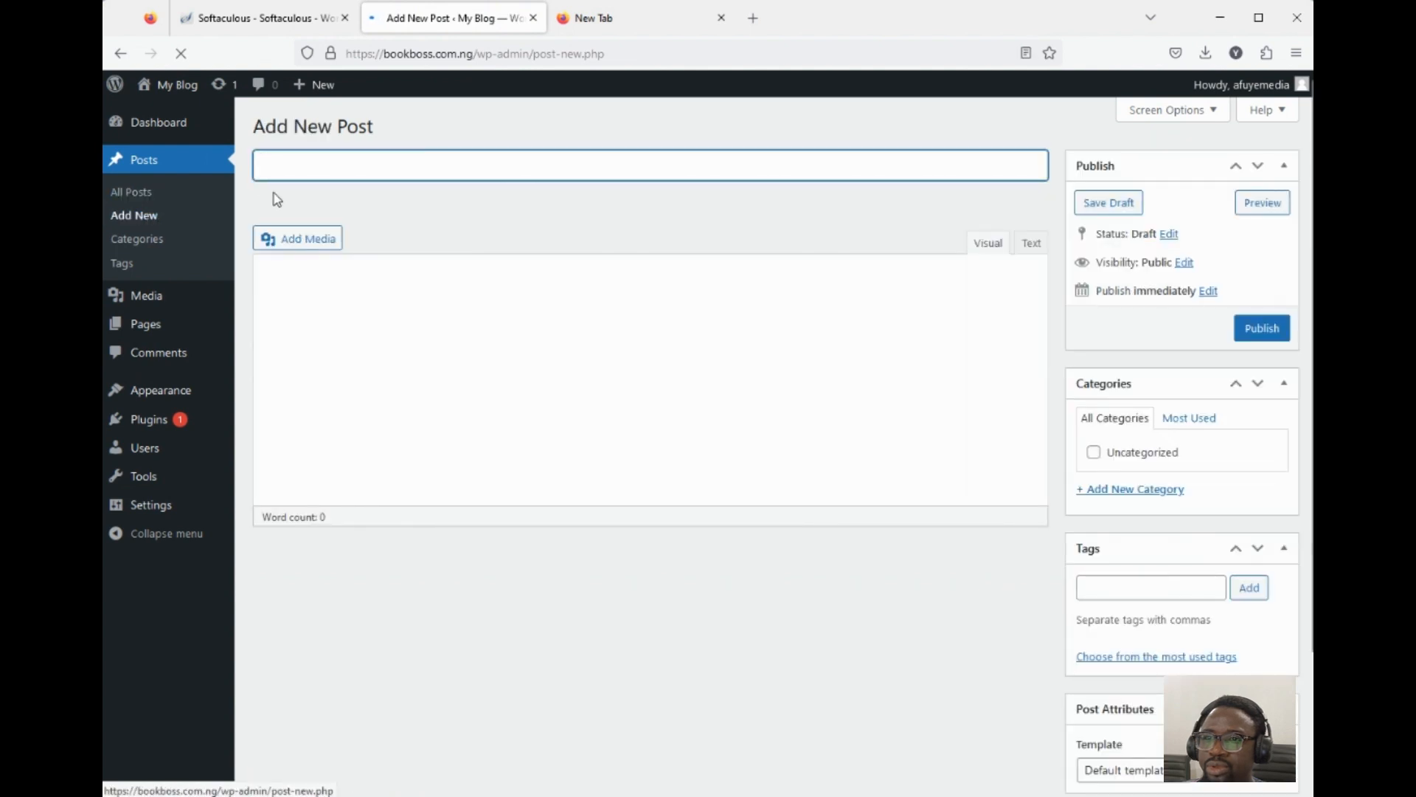
Step: Search Google for "lorem ipsum" in the empty browser tab and open the lipsum.com site
left_click(612, 21)
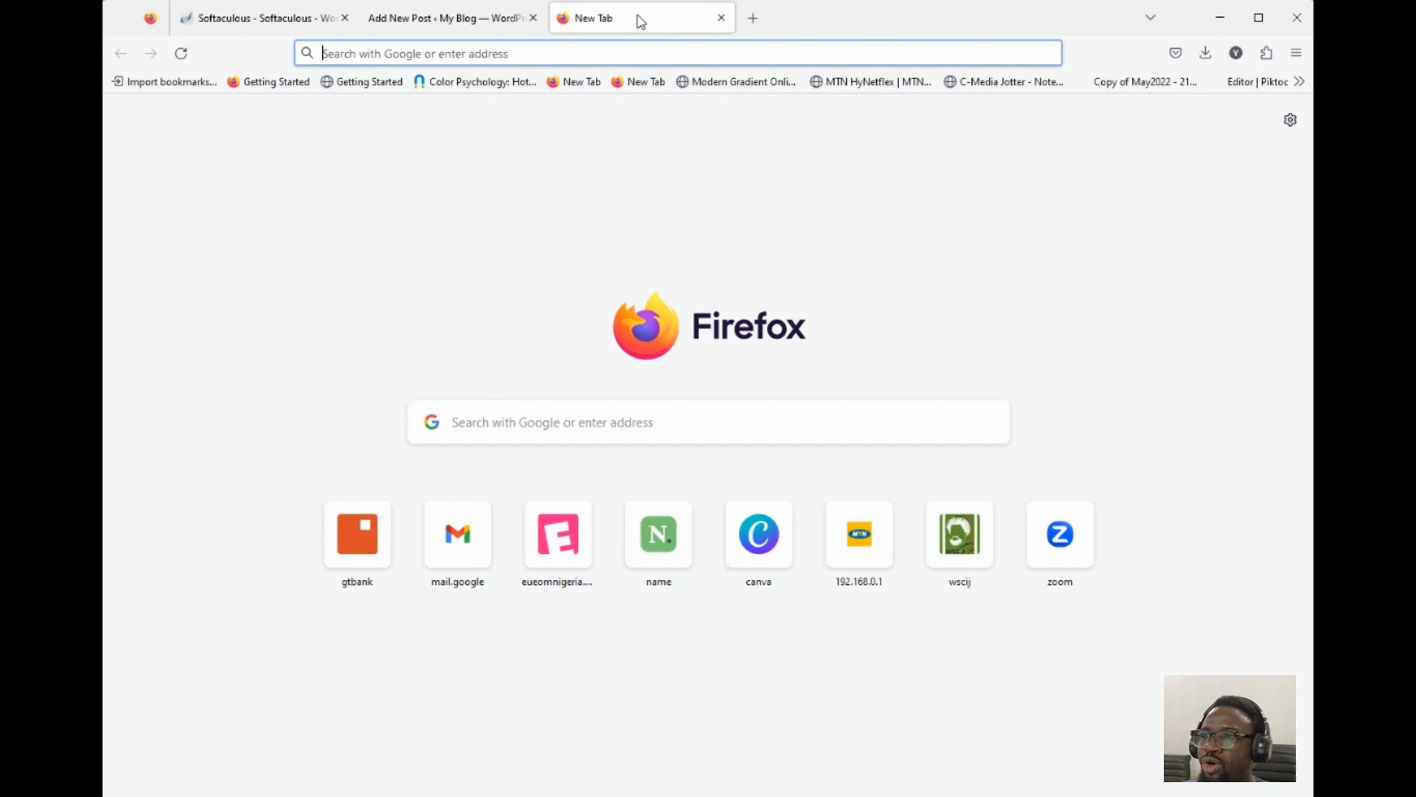
left_click(615, 51)
type("lore")
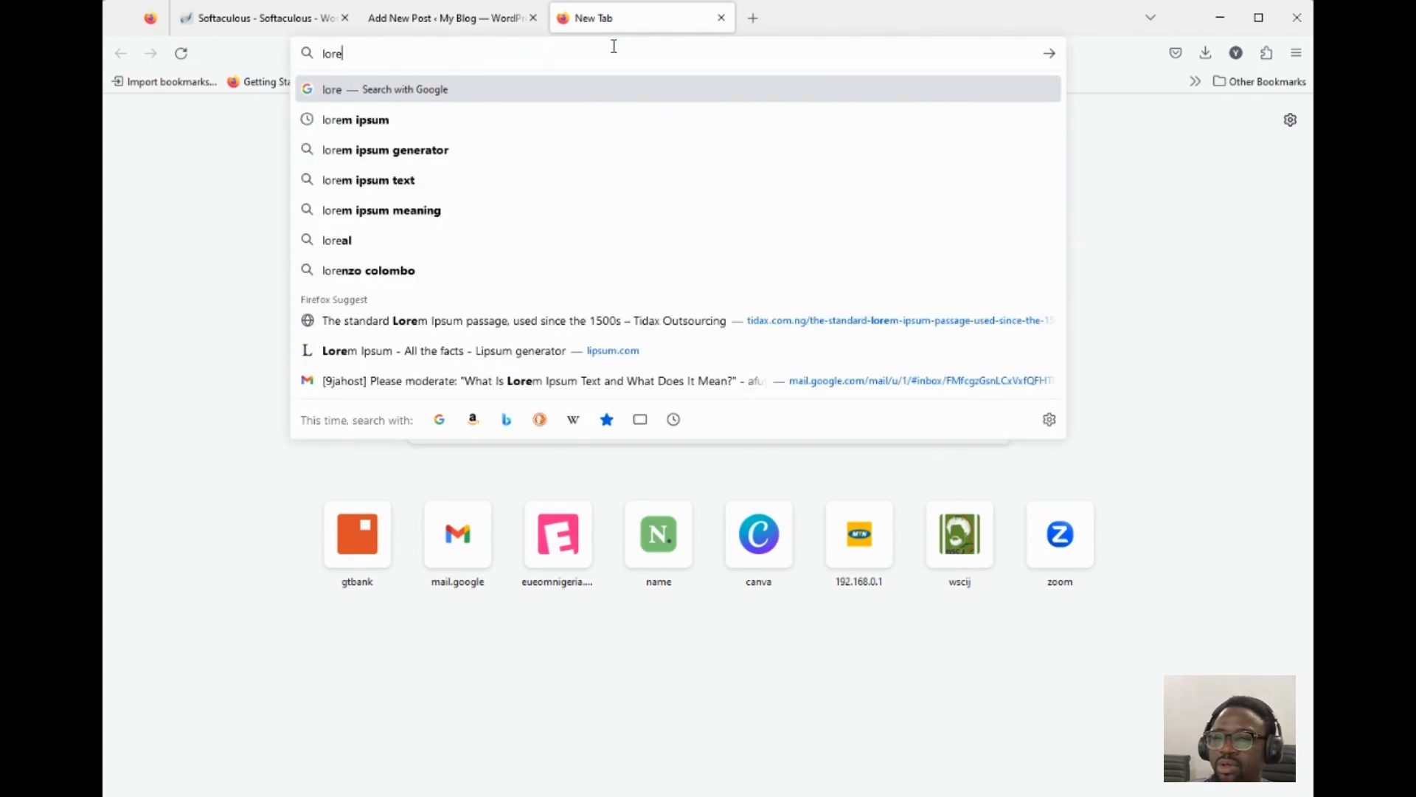
left_click(446, 118)
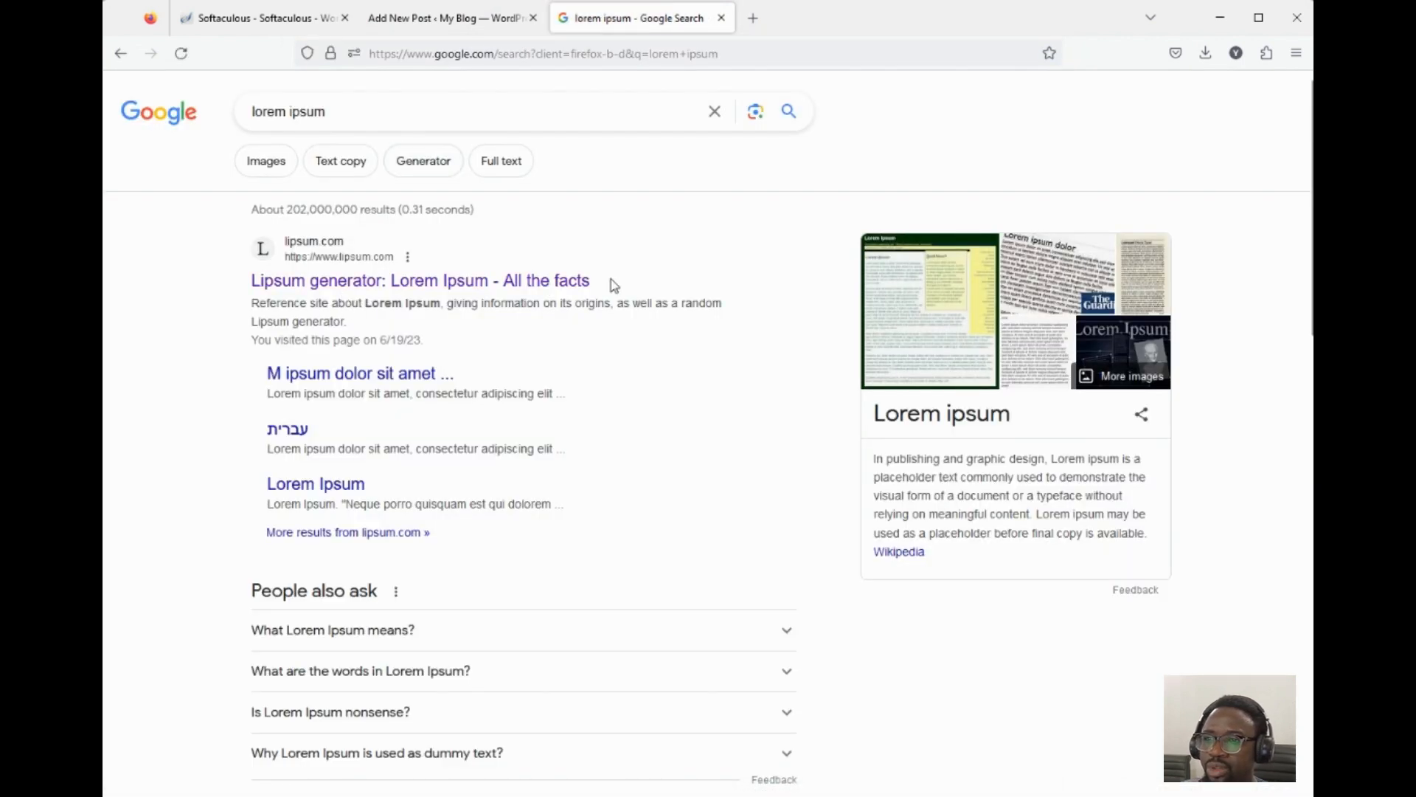
left_click_drag(594, 282, 384, 288)
left_click(384, 287)
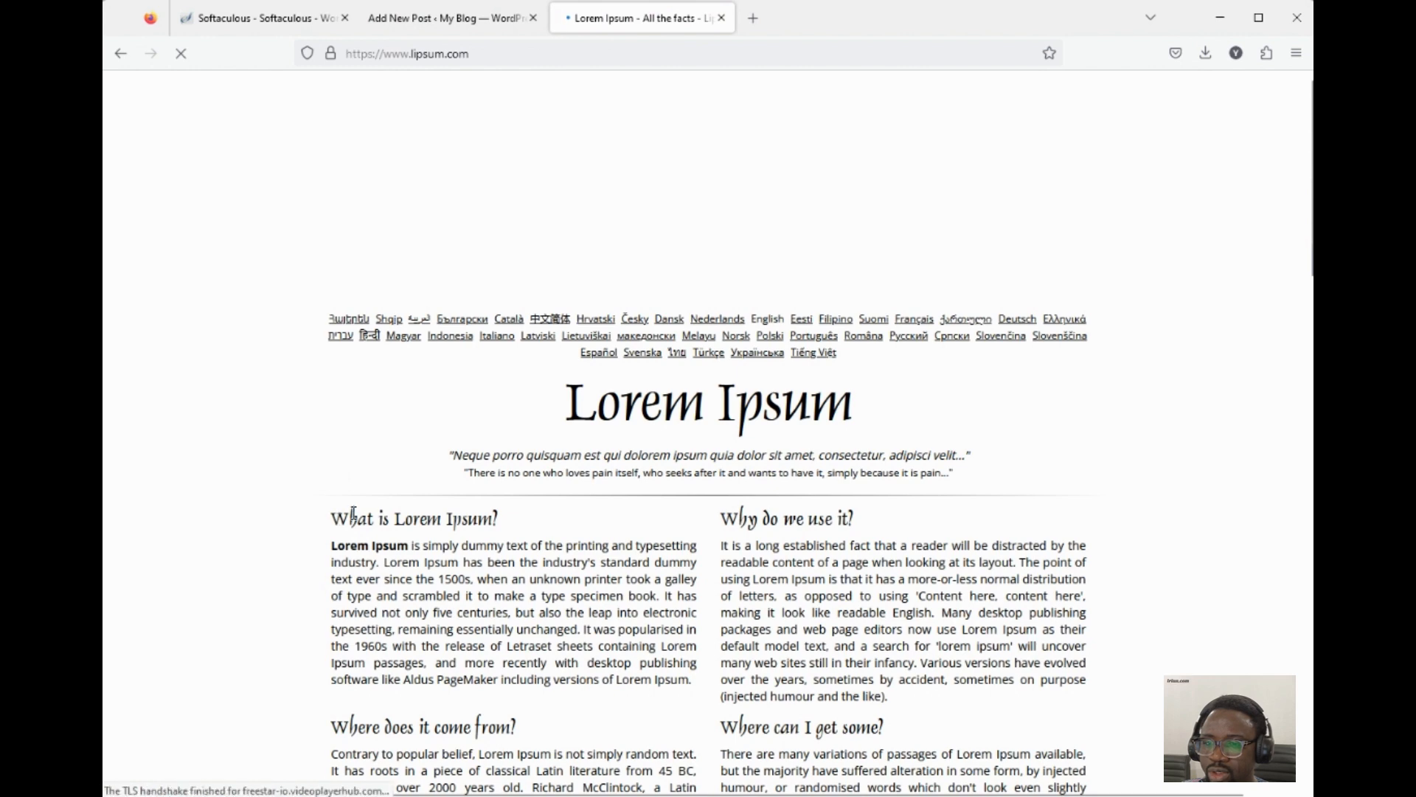
Step: Copy the heading "What is Lorem Ipsum?" from lipsum.com and paste it as the new post's title
left_click_drag(333, 519, 506, 520)
key("ctrl+c")
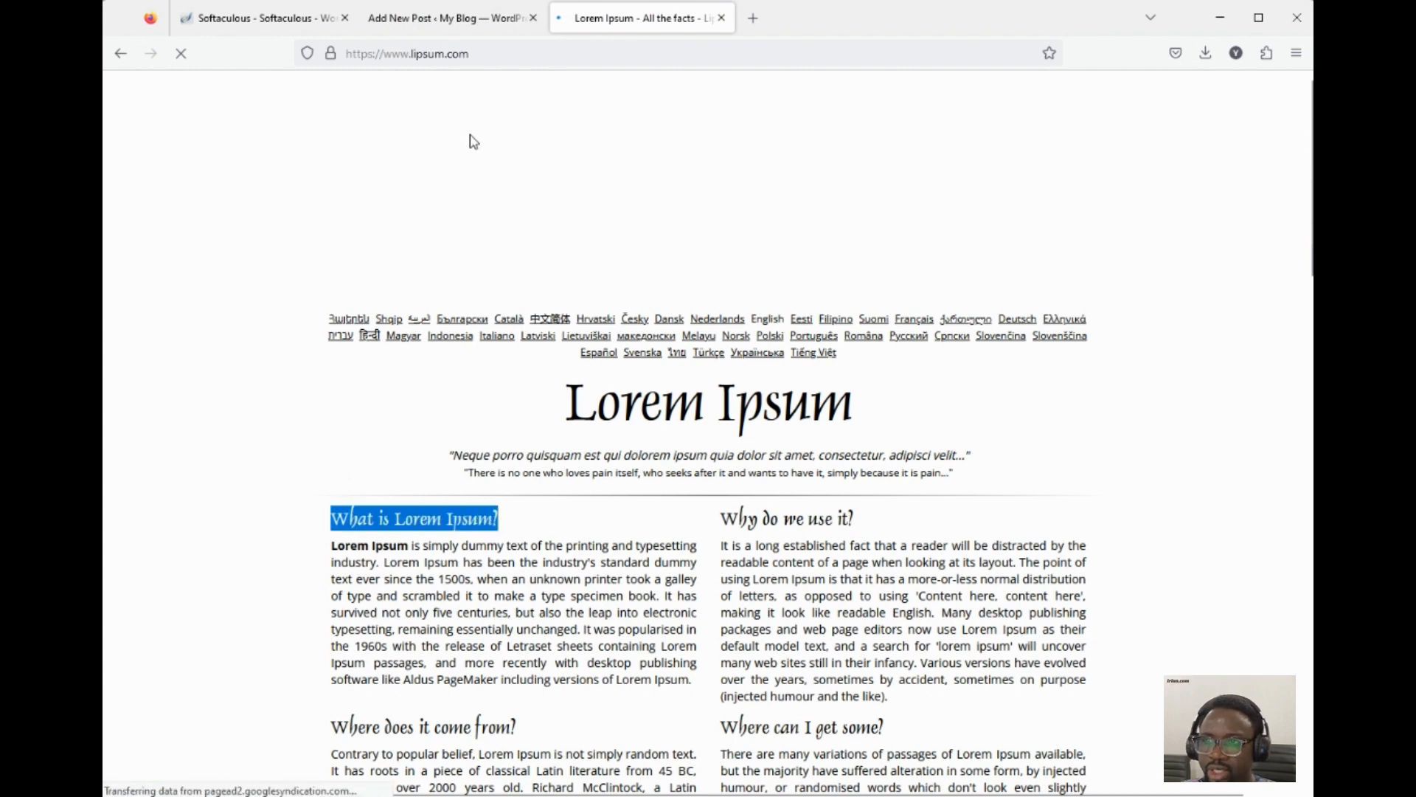
left_click(446, 18)
left_click(361, 167)
key("ctrl+v")
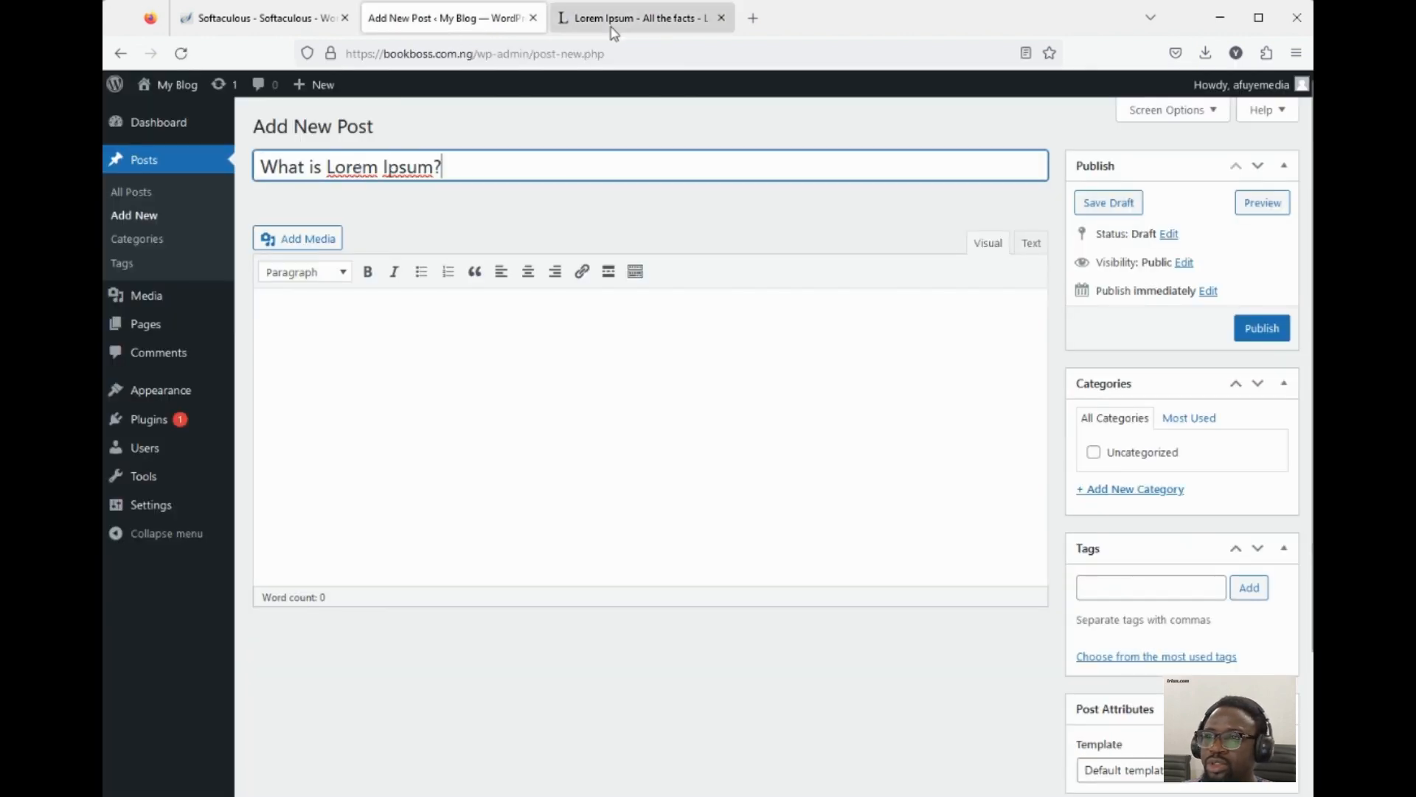
Step: Copy the paragraph under "What is Lorem Ipsum?" on lipsum.com and paste it into the new post's body
left_click(635, 18)
left_click_drag(333, 546, 693, 679)
key("ctrl+c")
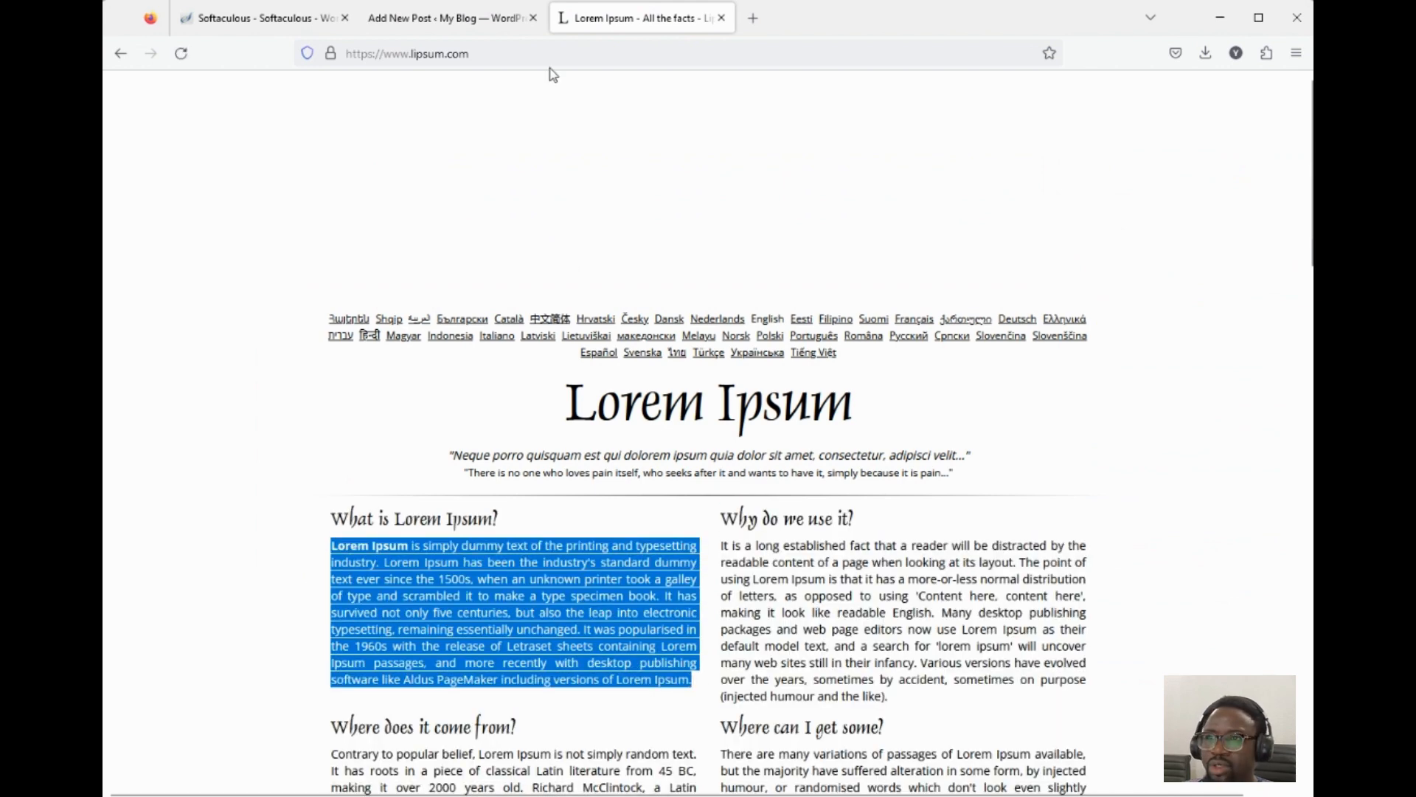
left_click(454, 22)
left_click(406, 374)
key("ctrl+v")
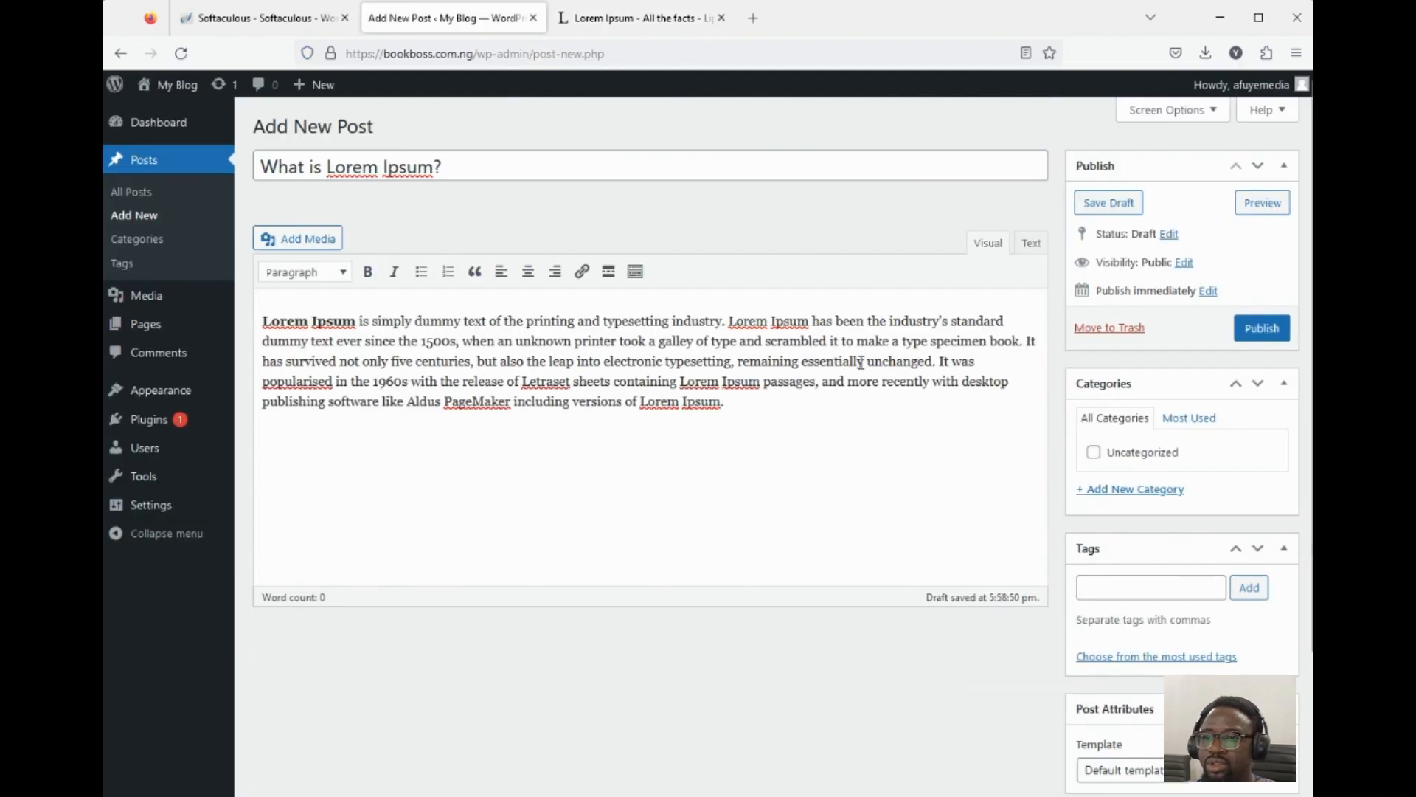
Step: Publish the "What is Lorem Ipsum?" post and view it on the site
left_click(1254, 329)
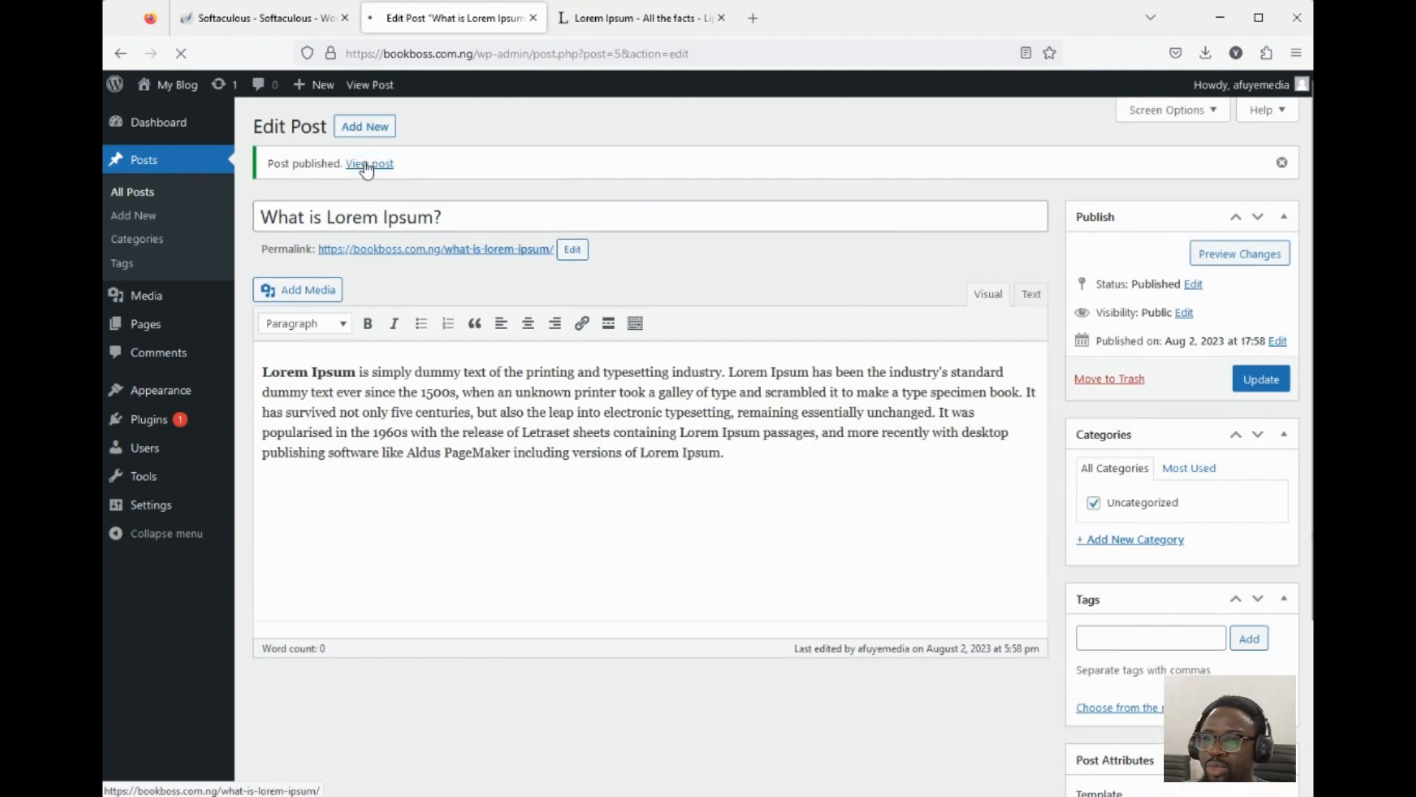
left_click(367, 165)
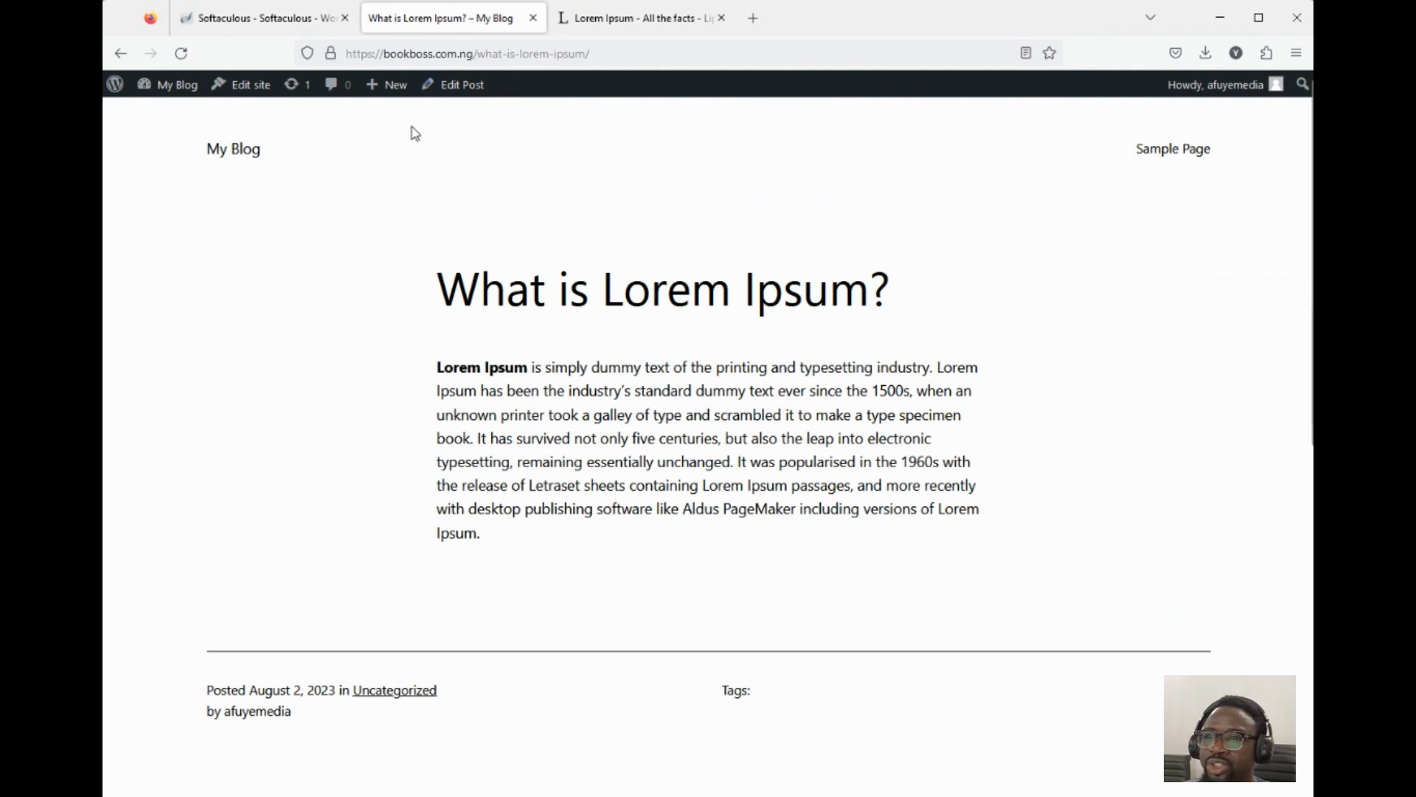
Step: Reopen the "What is Lorem Ipsum?" post for editing and shorten its permalink slug to lorem-ipsum
left_click(459, 94)
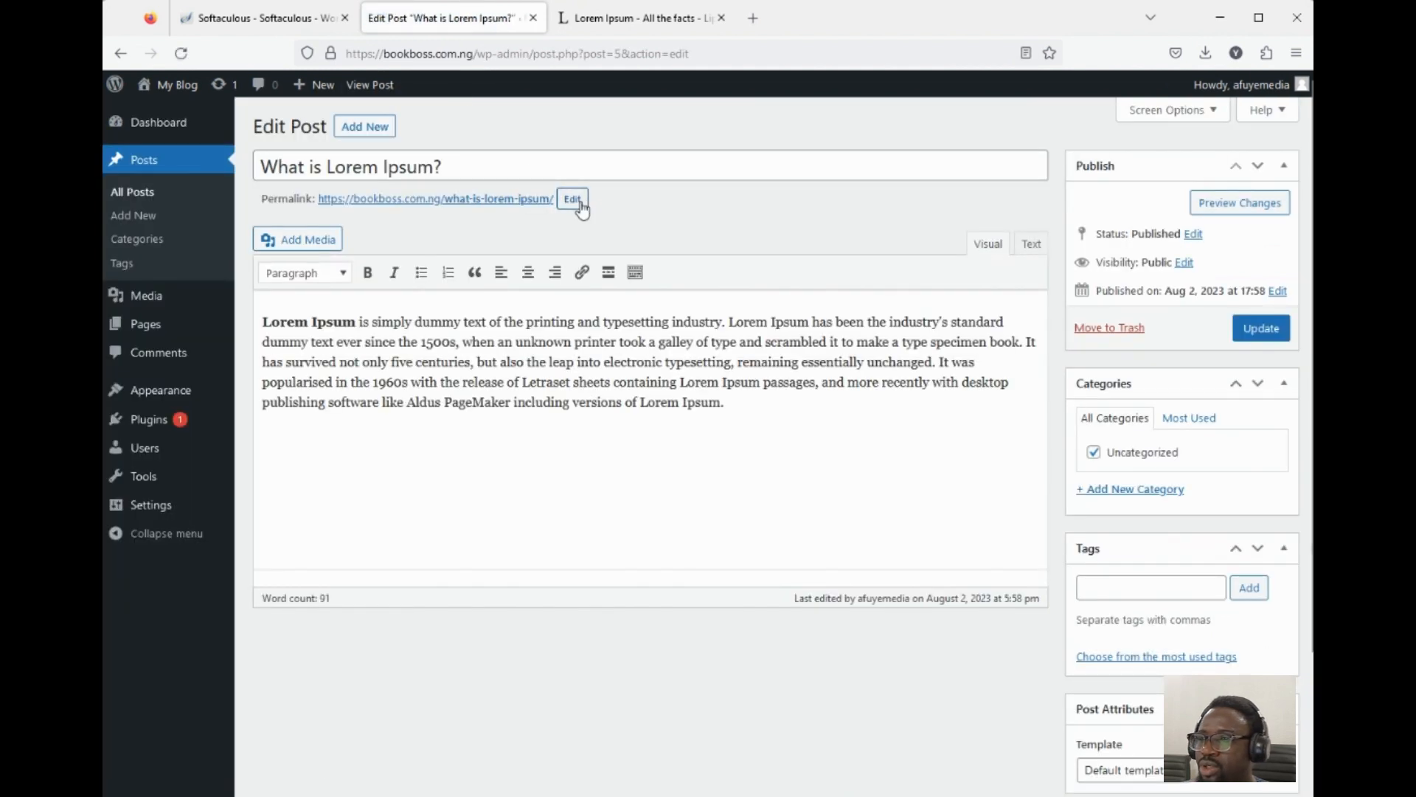
left_click(573, 199)
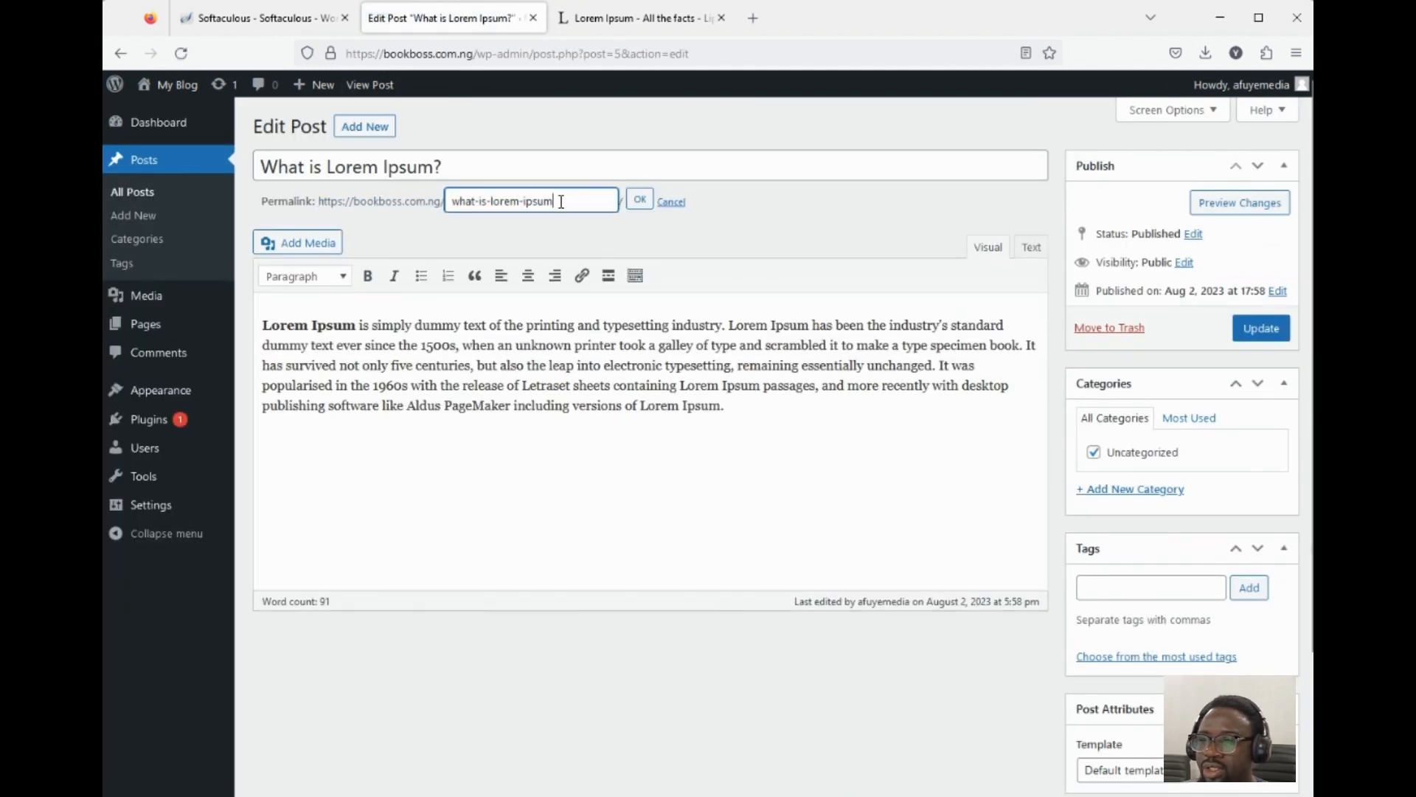
left_click(492, 200)
key("BackSpace")
key("BackSpace")
key("BackSpace")
key("BackSpace")
key("BackSpace")
key("BackSpace")
key("BackSpace")
key("BackSpace")
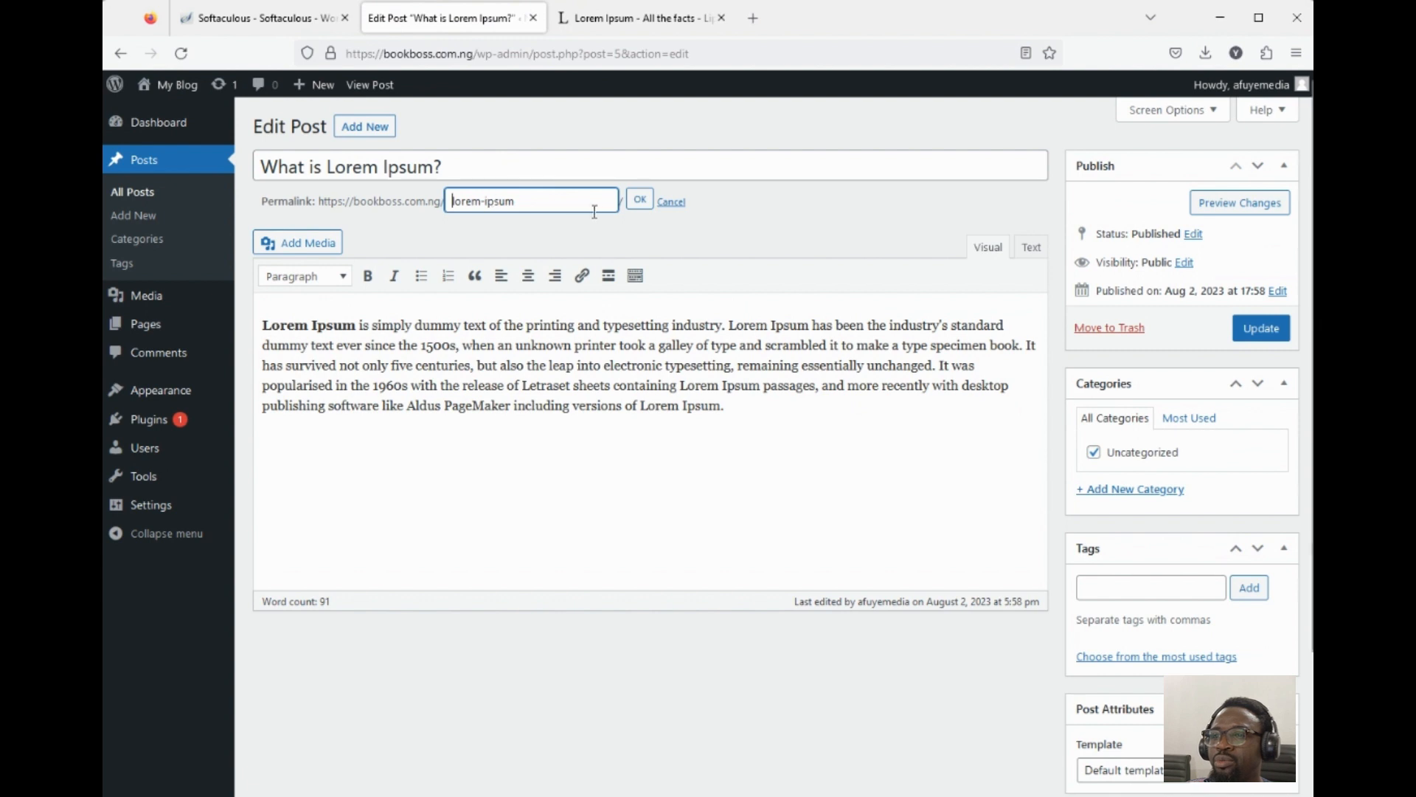
left_click(639, 199)
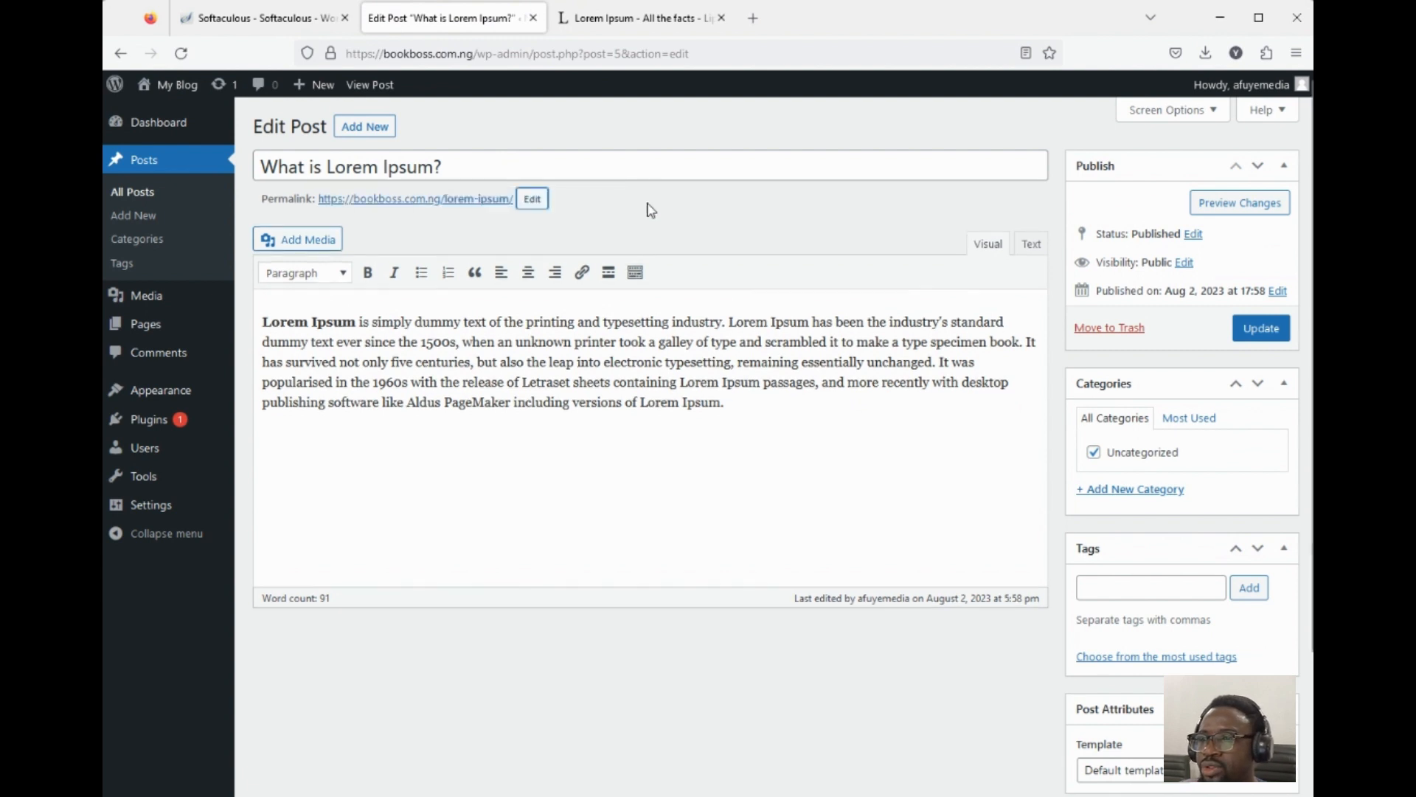
Step: Update the post with its shortened permalink and view it on the site
left_click(1245, 334)
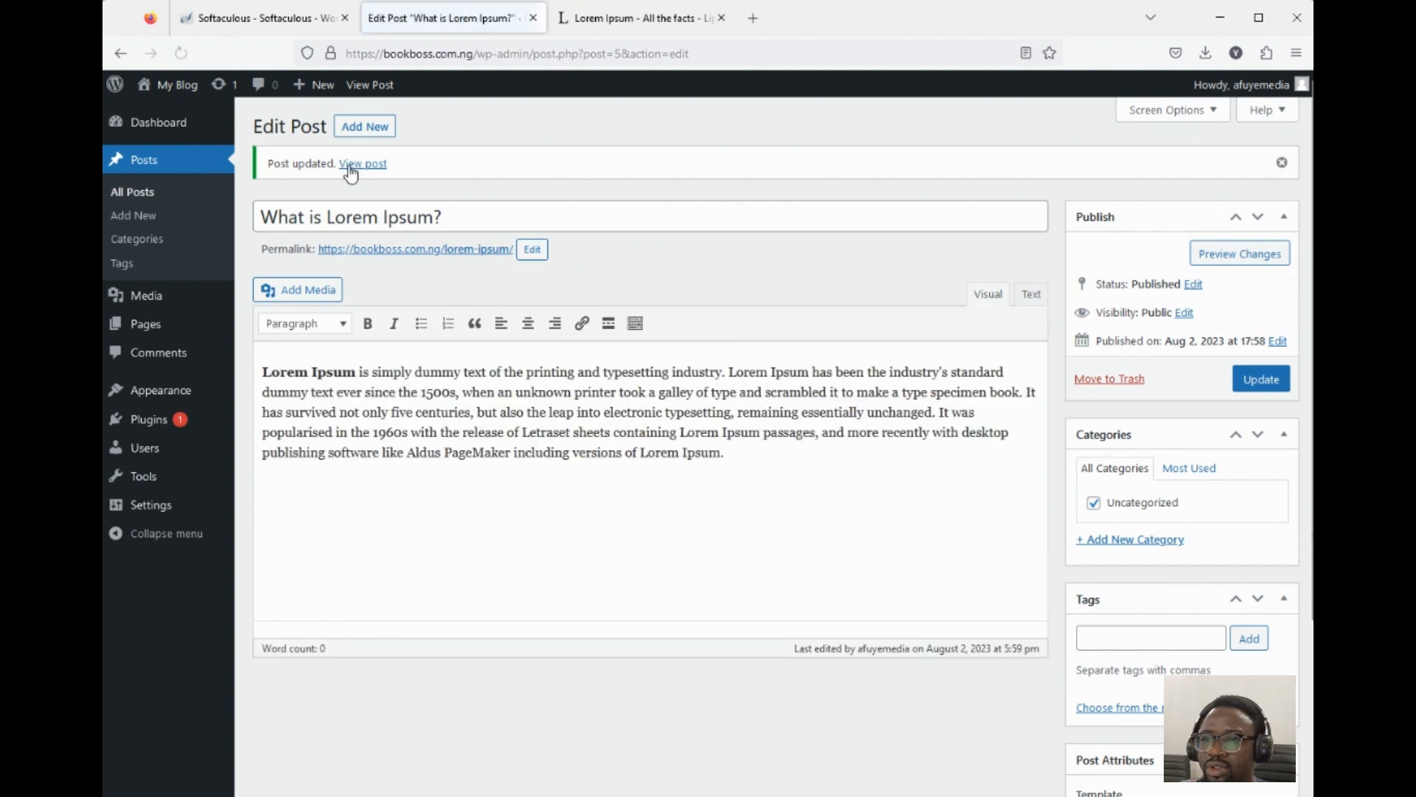
left_click(348, 166)
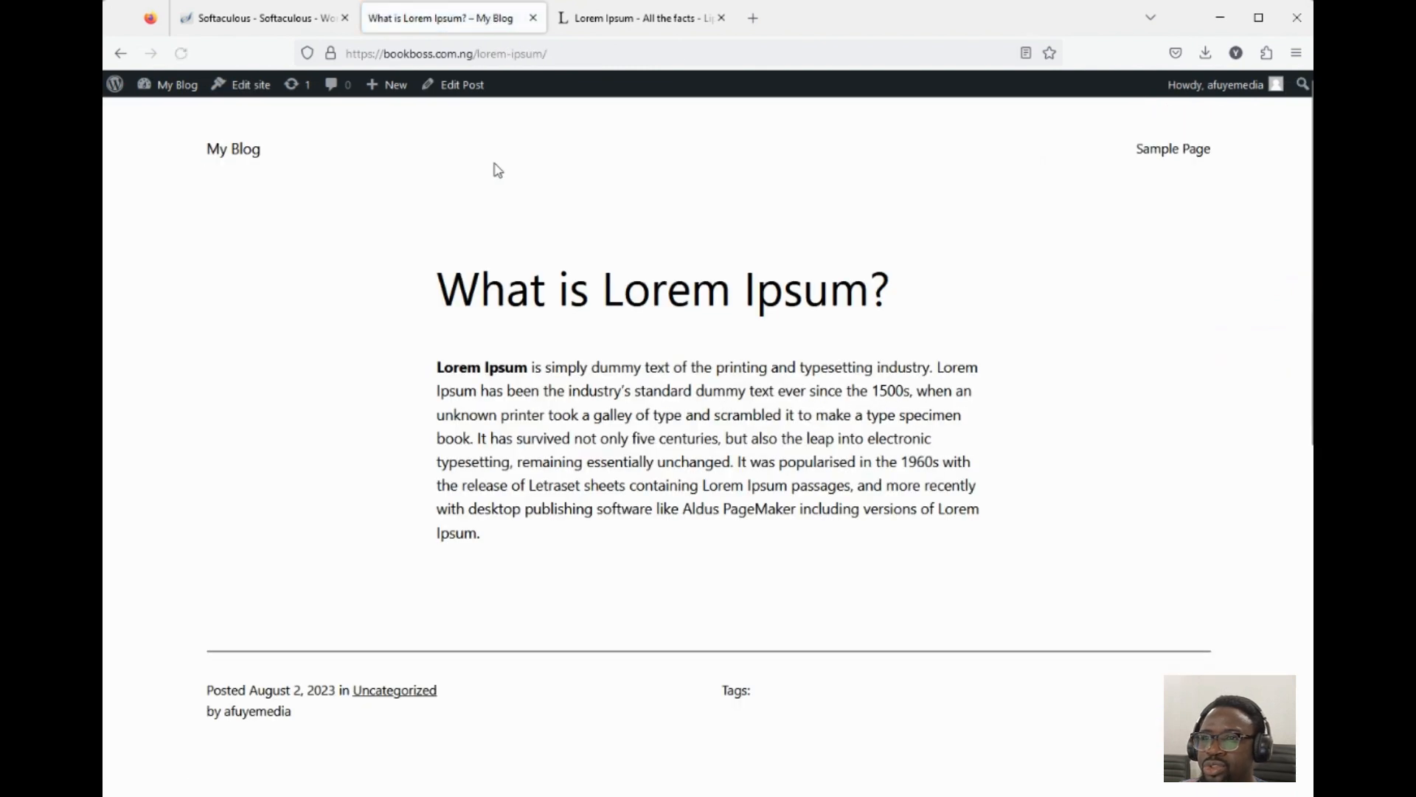